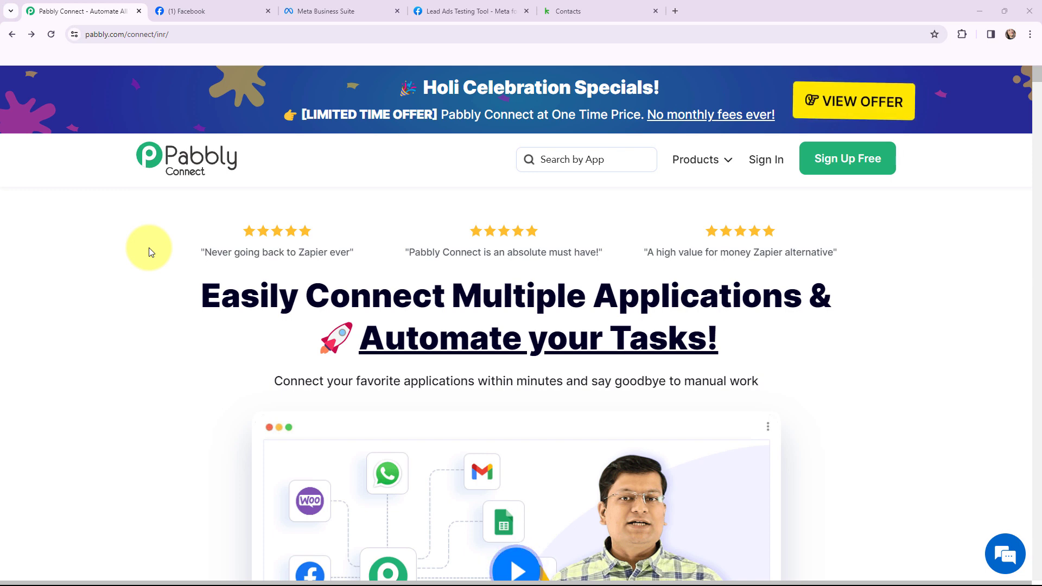
Review the sample lead form in Meta's Lead Ads Testing Tool and the contact record in Keap, and return to Pabbly Connect
{"action": "left_click", "coordinate": [416, 6]}
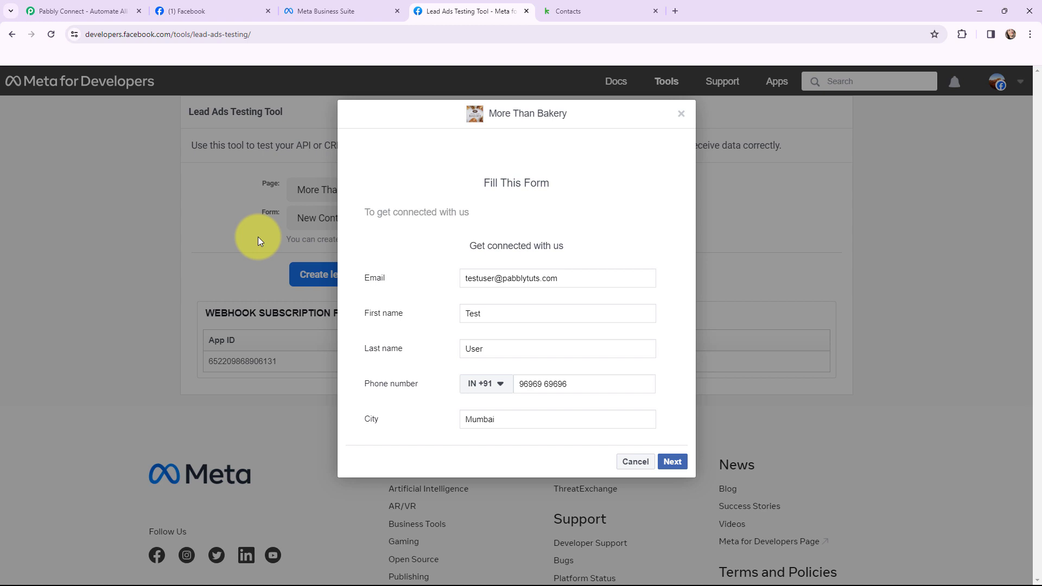
{"action": "left_click", "coordinate": [597, 9]}
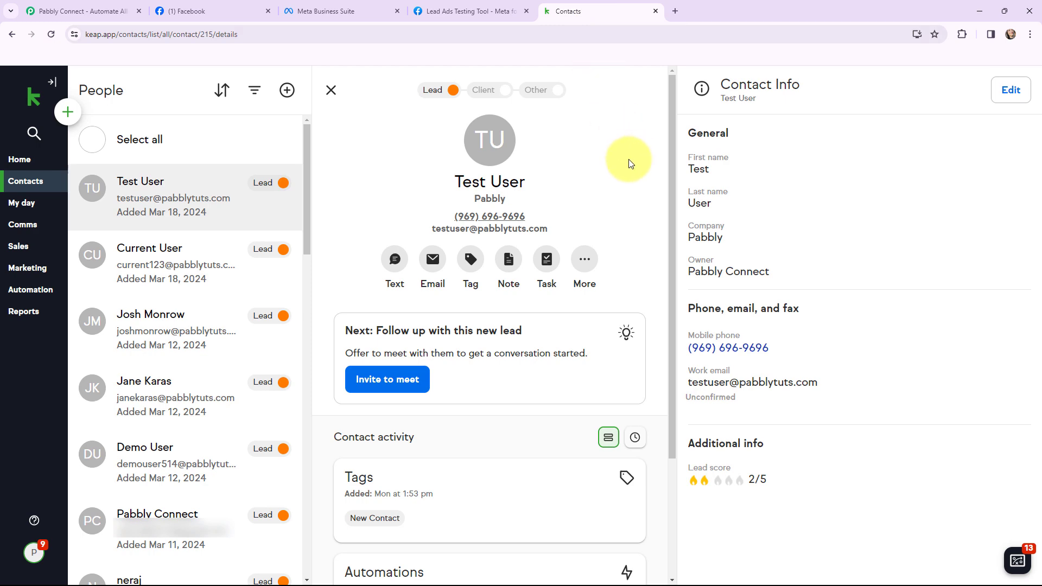
{"action": "left_click", "coordinate": [76, 11]}
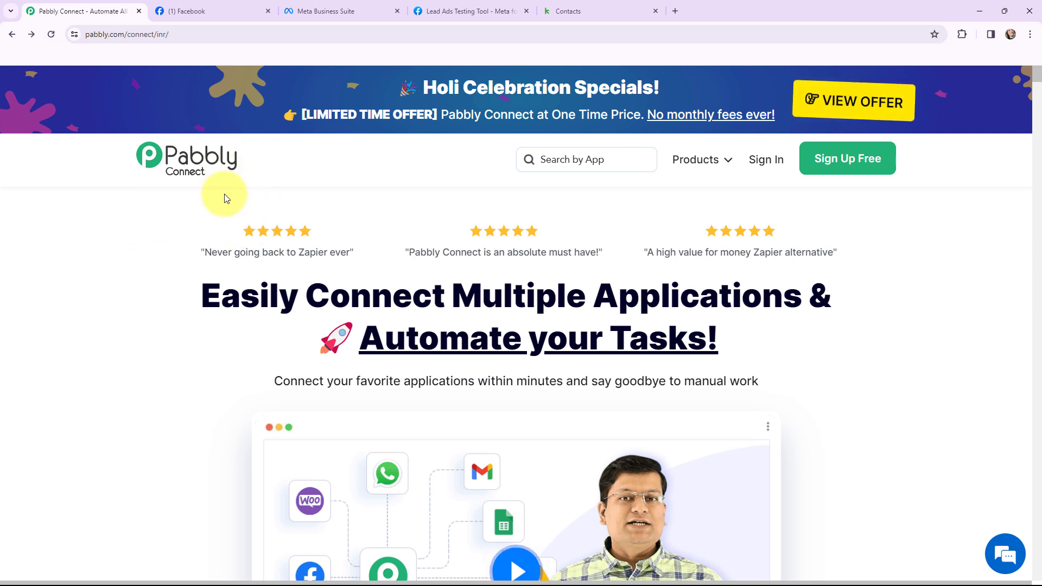
Sign in to Pabbly from the Pabbly Connect home page and open the Pabbly Connect dashboard
{"action": "left_click", "coordinate": [185, 34]}
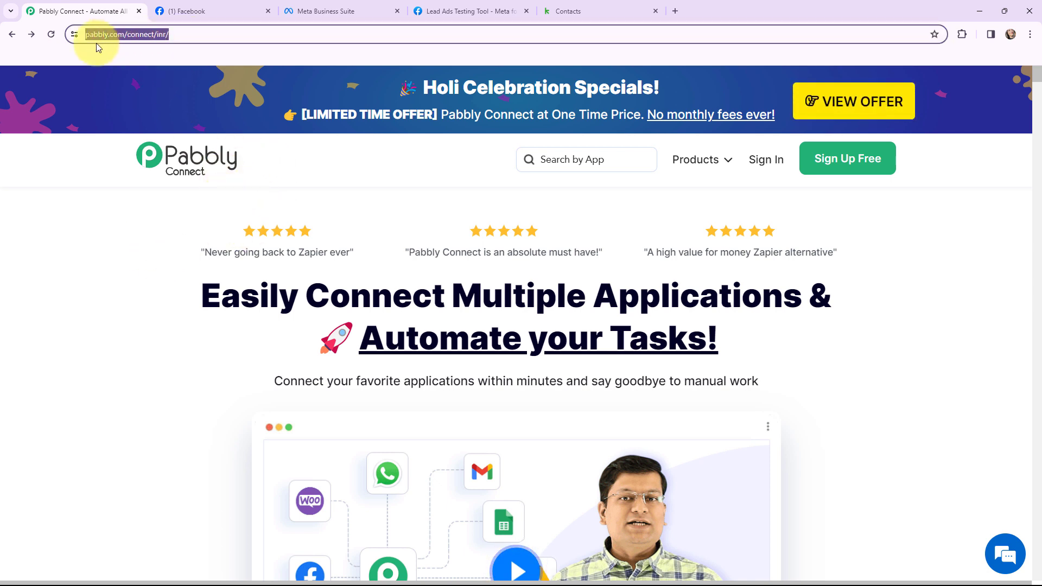
{"action": "left_click", "coordinate": [158, 291]}
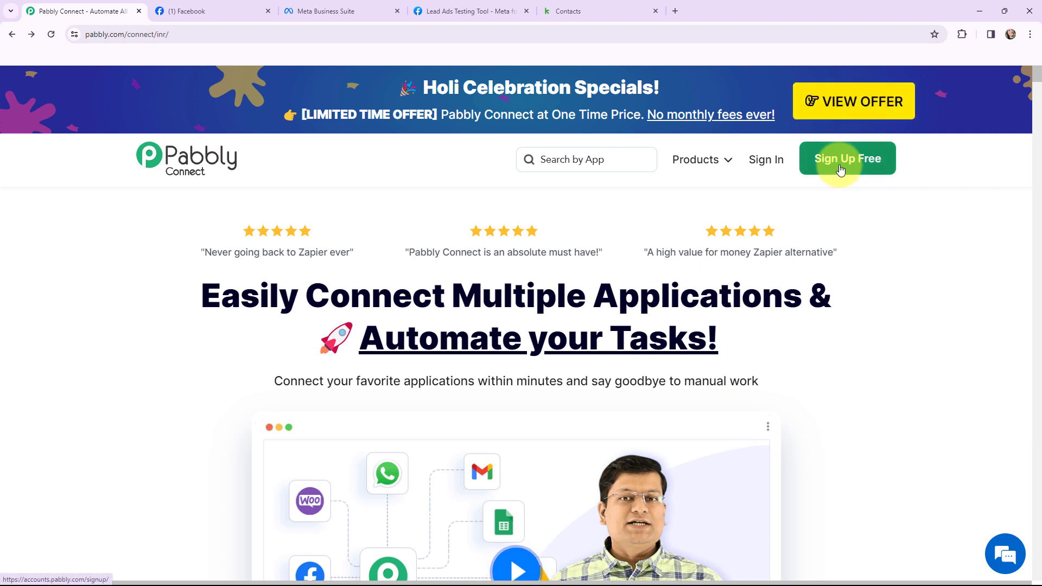
{"action": "left_click", "coordinate": [766, 163]}
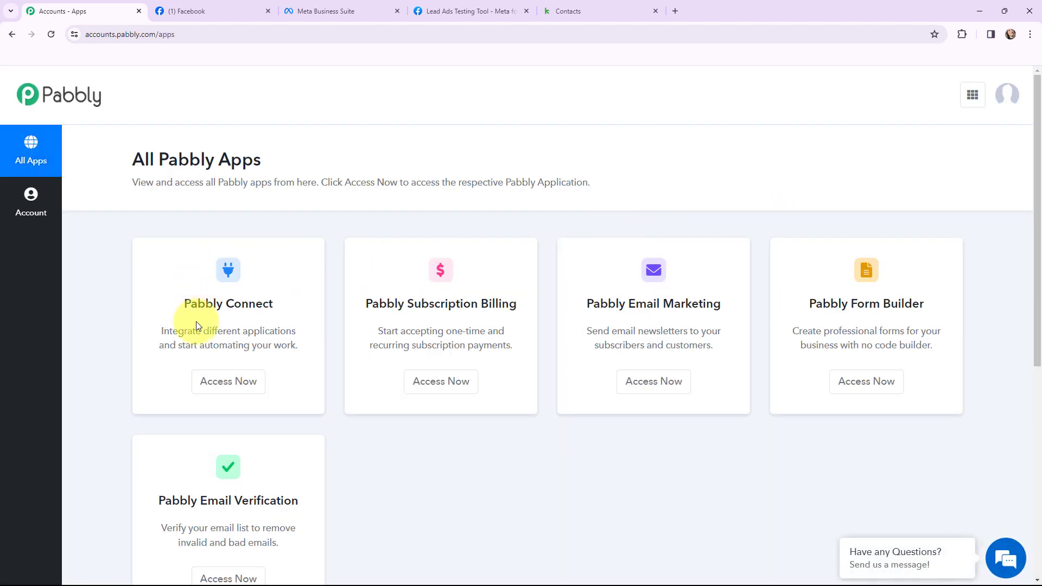
{"action": "left_click", "coordinate": [232, 384]}
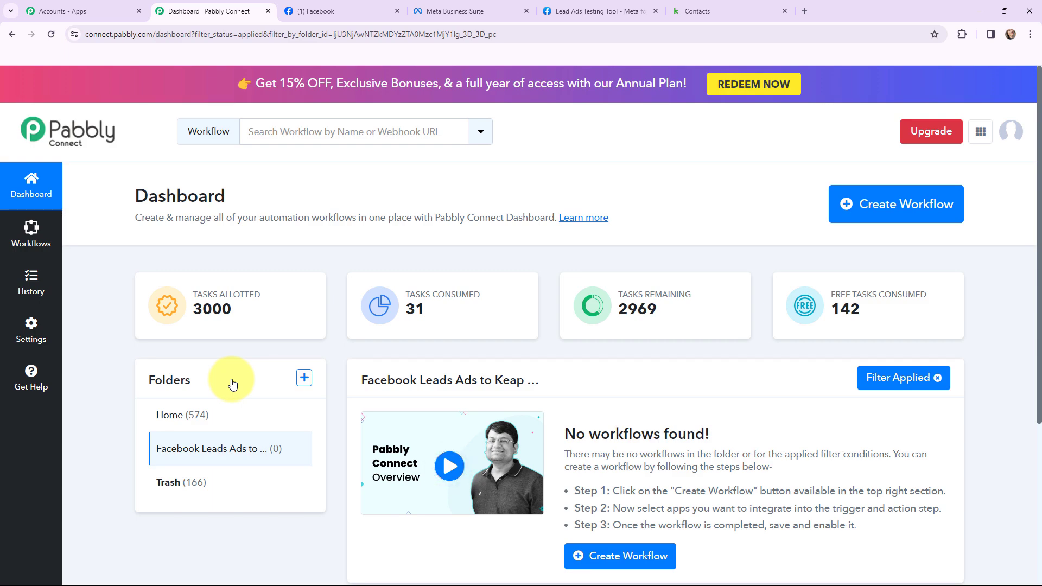
Create a workflow named "Add Facebook Lead Ads Leads to Keap CRM" in the Facebook Leads Ads to Keap Automation folder
{"action": "left_click", "coordinate": [878, 212]}
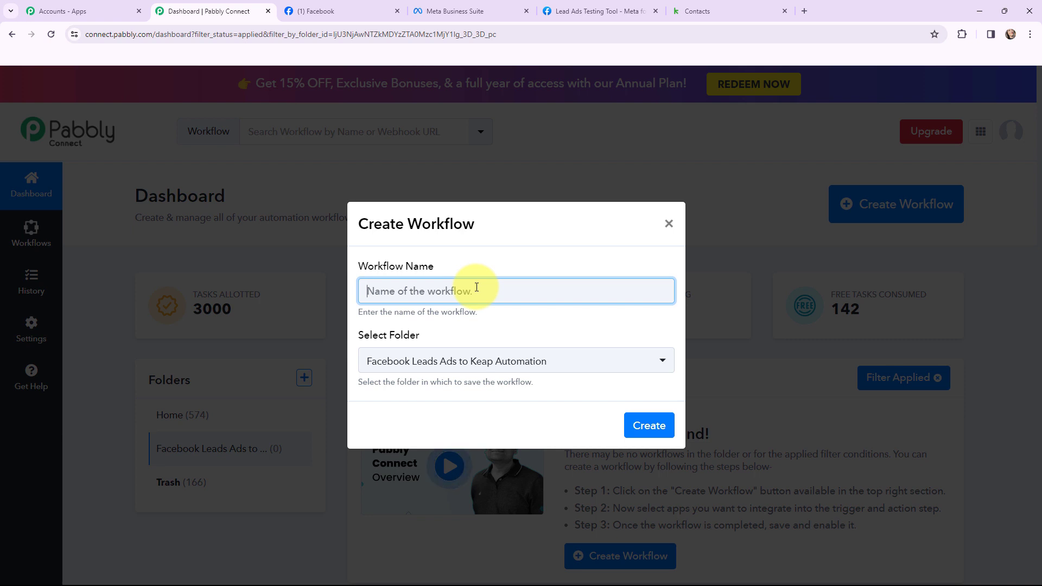
{"action": "type", "text": "Add Facebook Lead Ads Leads to Keap CRM"}
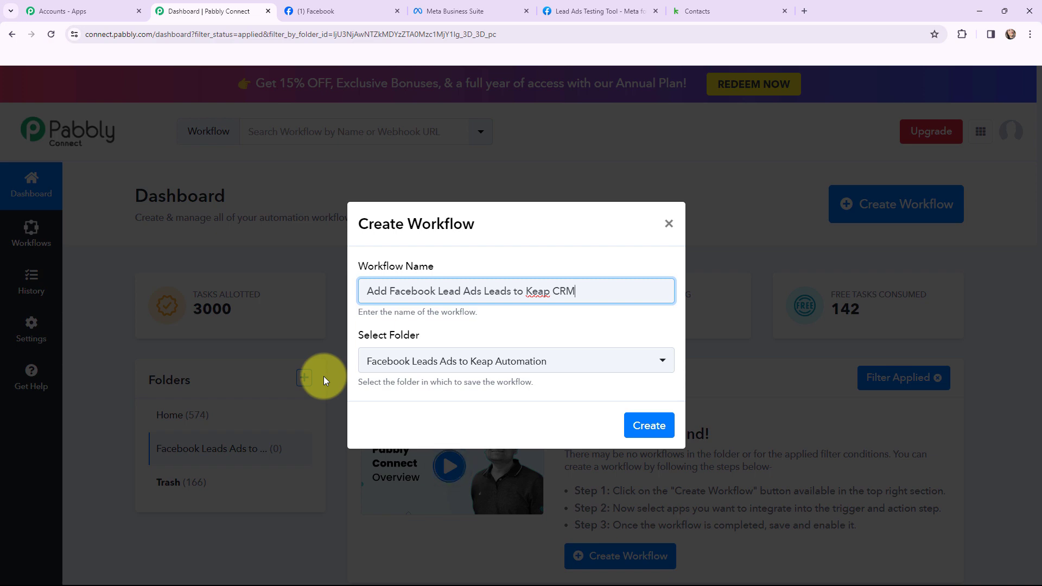
{"action": "left_click", "coordinate": [658, 426]}
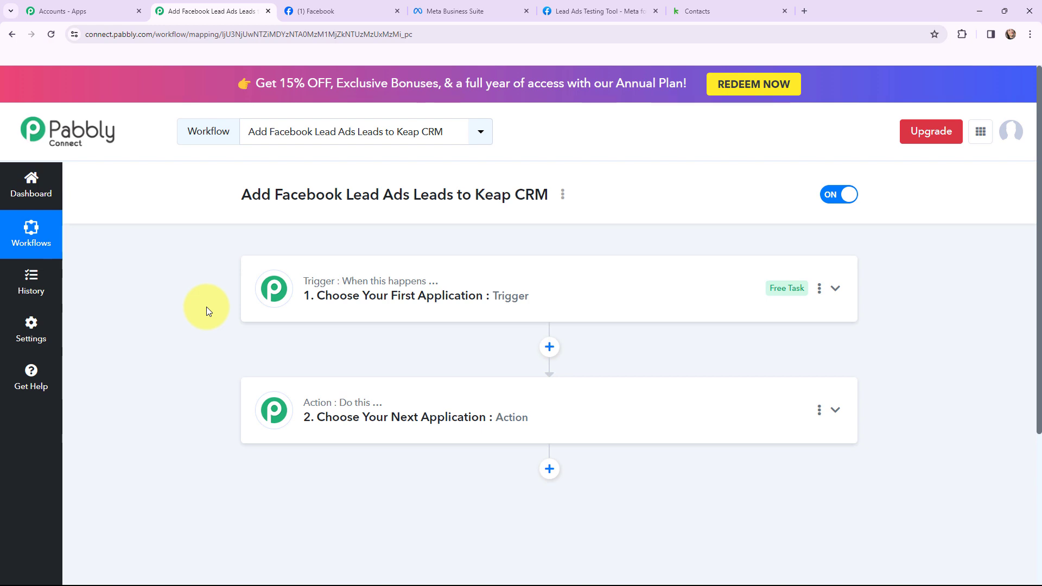
Compare the Lead Ads test form's fields with the contact details in Keap and return to the new workflow
{"action": "left_click", "coordinate": [607, 10]}
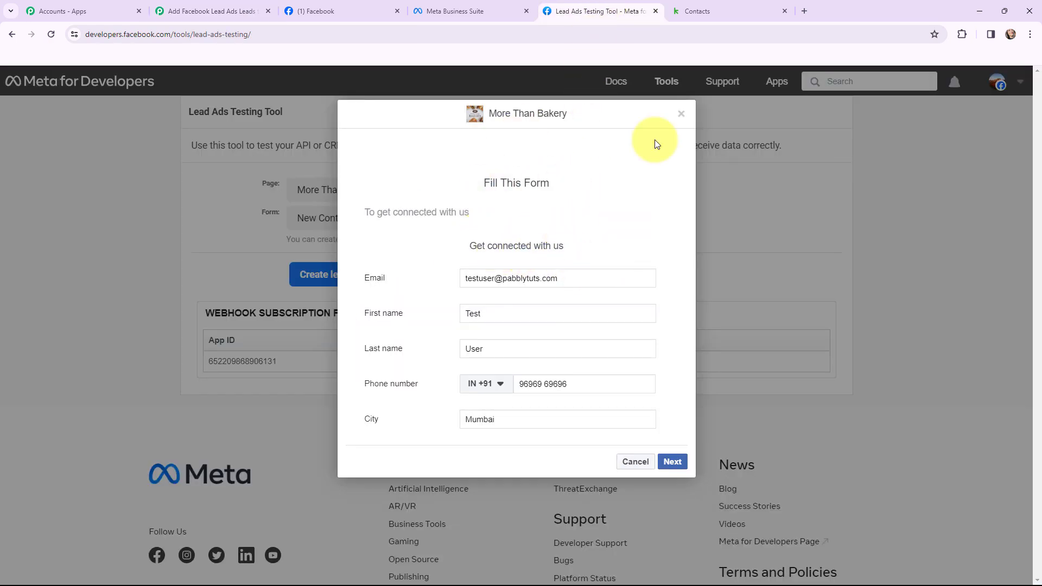
{"action": "left_click", "coordinate": [697, 8]}
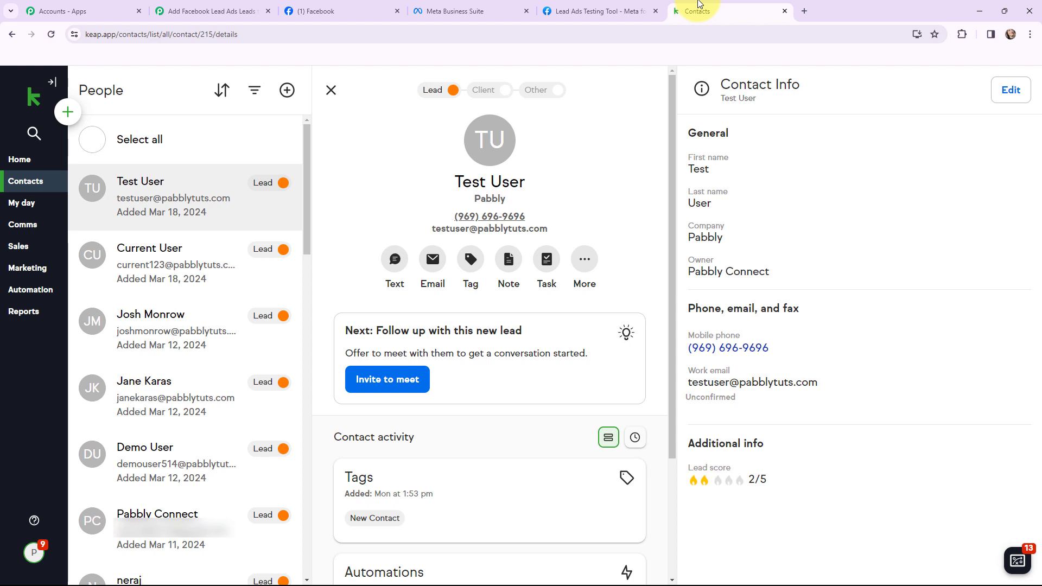
{"action": "left_click", "coordinate": [614, 6]}
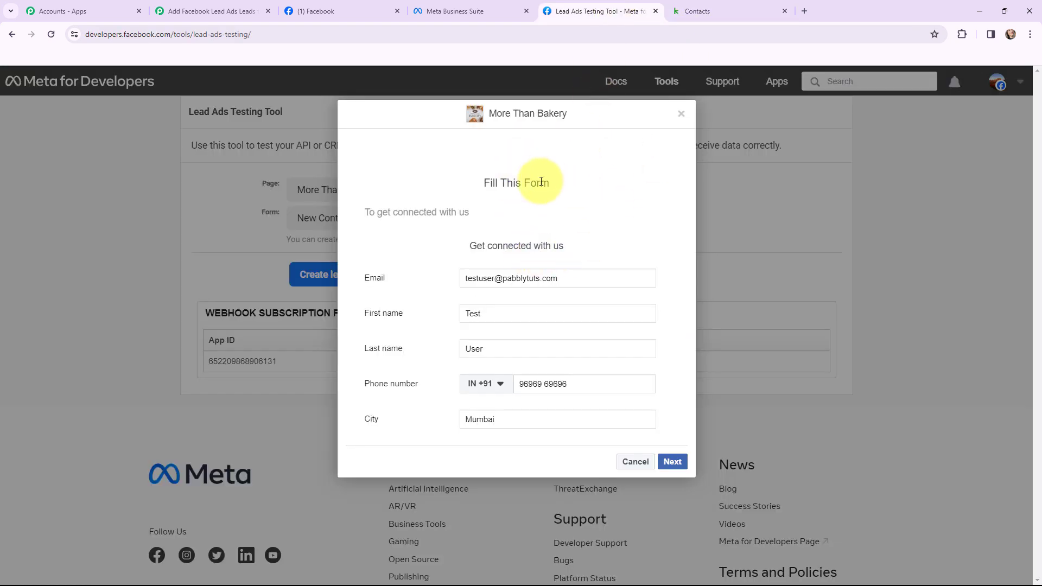
{"action": "left_click", "coordinate": [690, 10]}
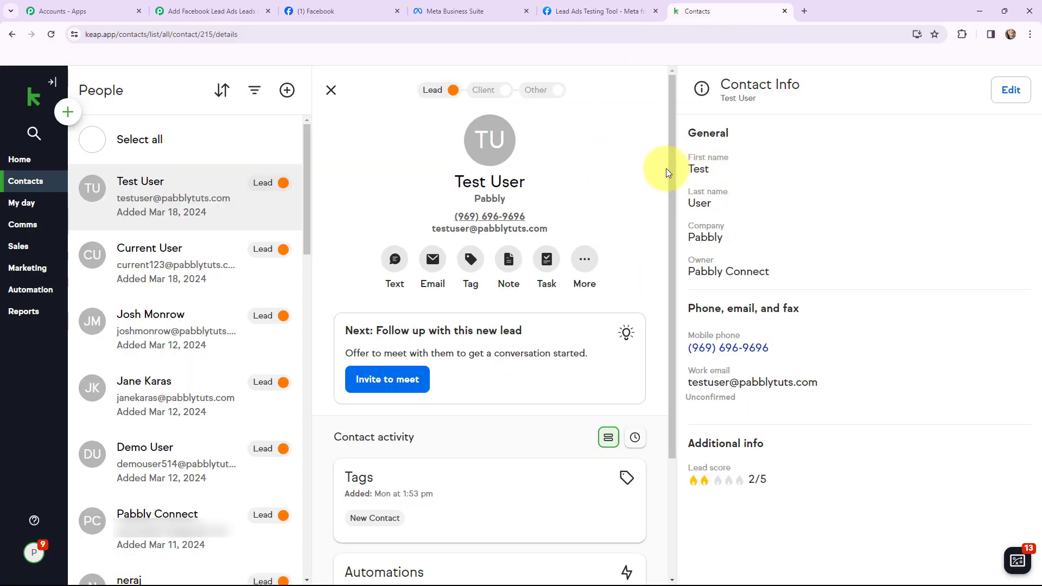
{"action": "left_click", "coordinate": [214, 11]}
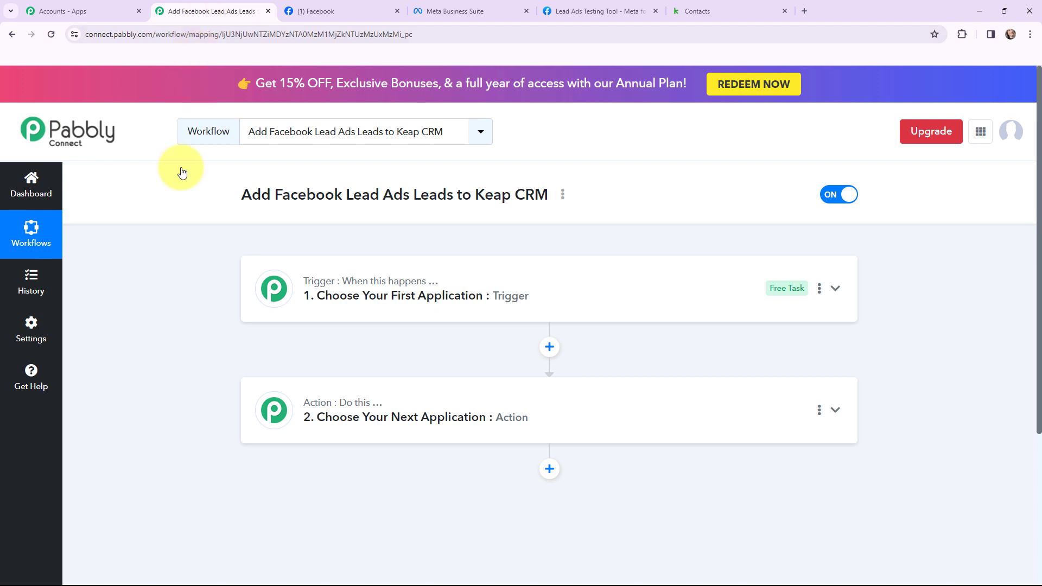
Set the workflow's trigger to Facebook Lead Ads with the New Lead (Instant) event
{"action": "left_click", "coordinate": [273, 287]}
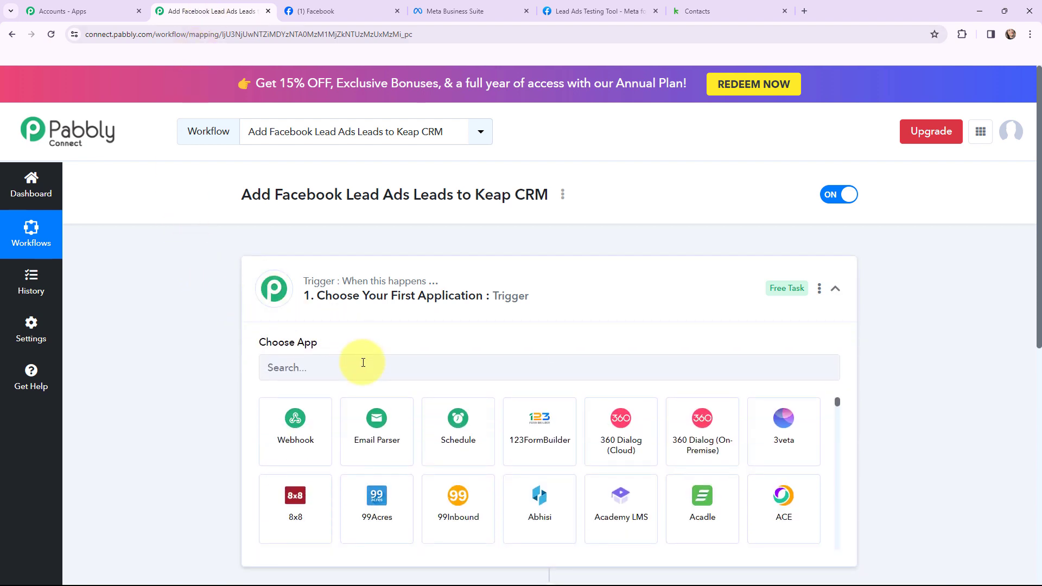
{"action": "left_click", "coordinate": [363, 362]}
{"action": "type", "text": "facebook"}
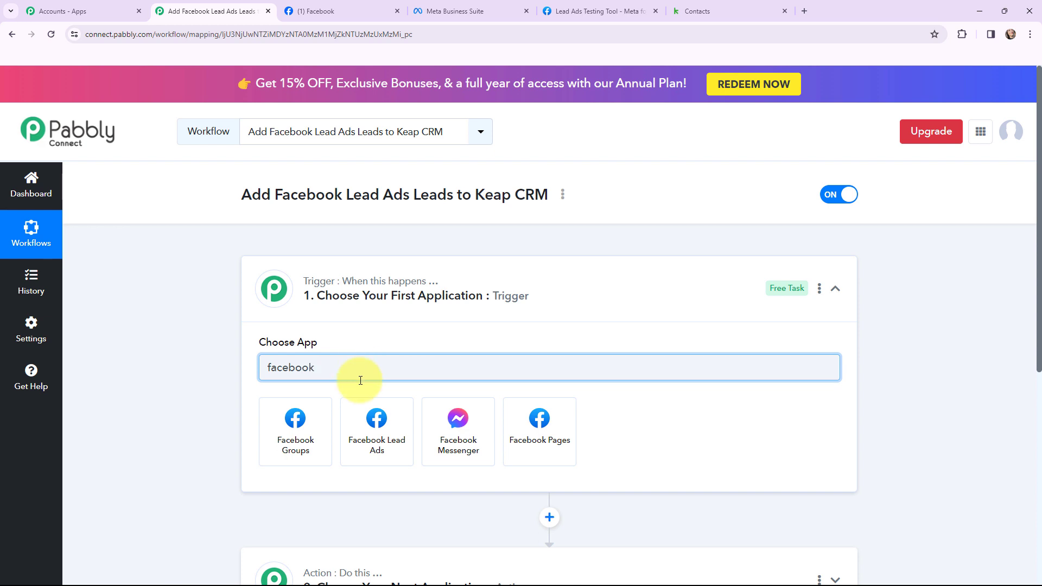
{"action": "left_click", "coordinate": [369, 431]}
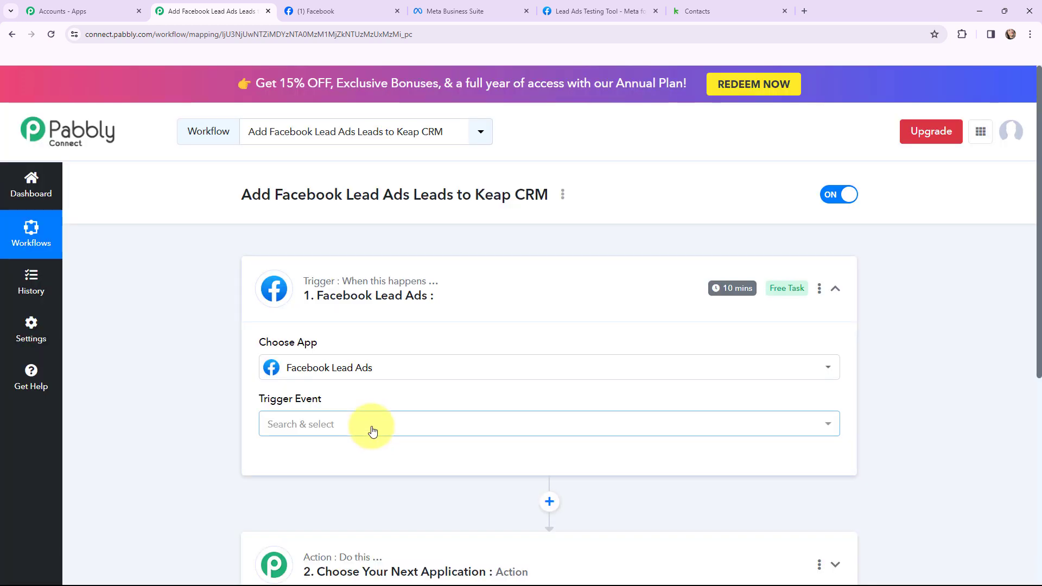
{"action": "left_click", "coordinate": [372, 424]}
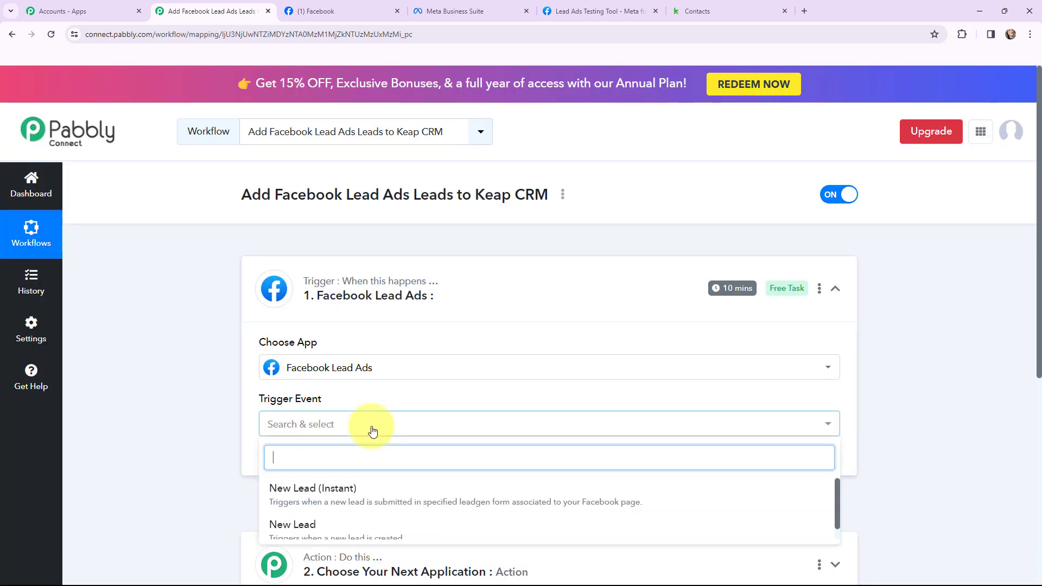
{"action": "left_click", "coordinate": [390, 492]}
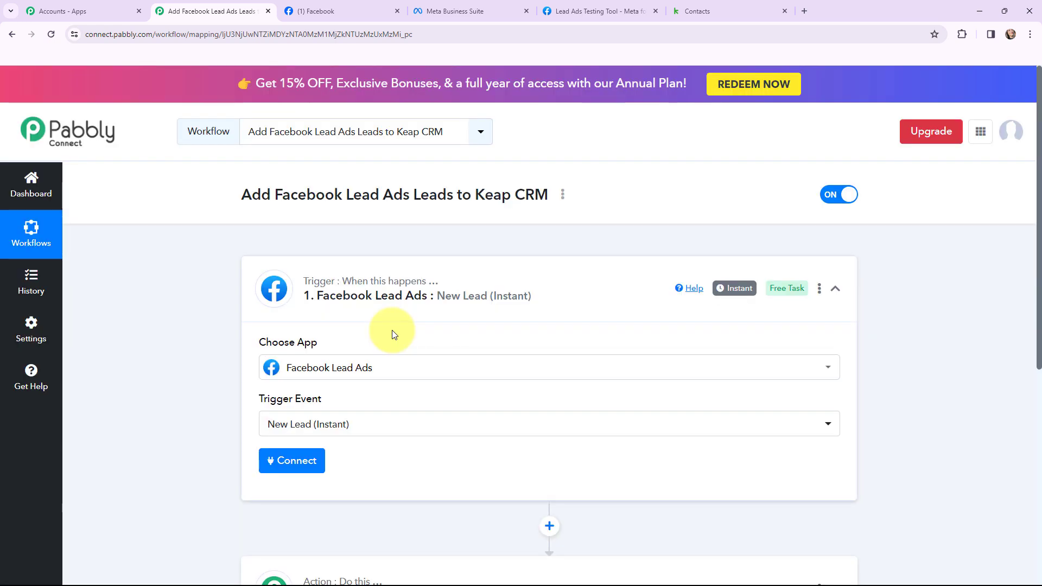
Set the workflow's action to Infusionsoft by Keap with the Create/Update Contact event
{"action": "scroll", "coordinate": [392, 330], "scroll_direction": "down", "scroll_amount": 4}
{"action": "left_click", "coordinate": [344, 360]}
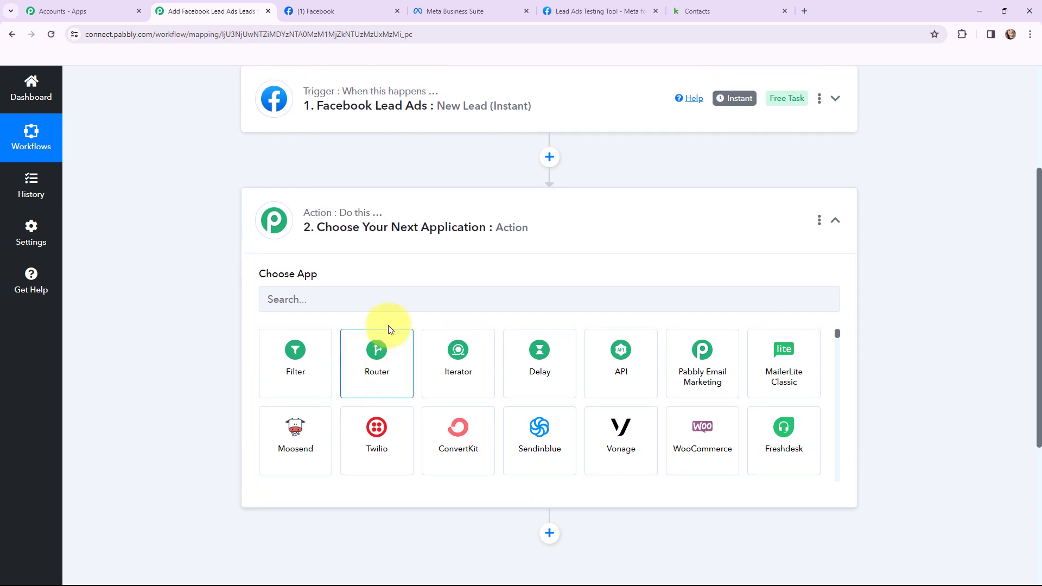
{"action": "left_click", "coordinate": [417, 307]}
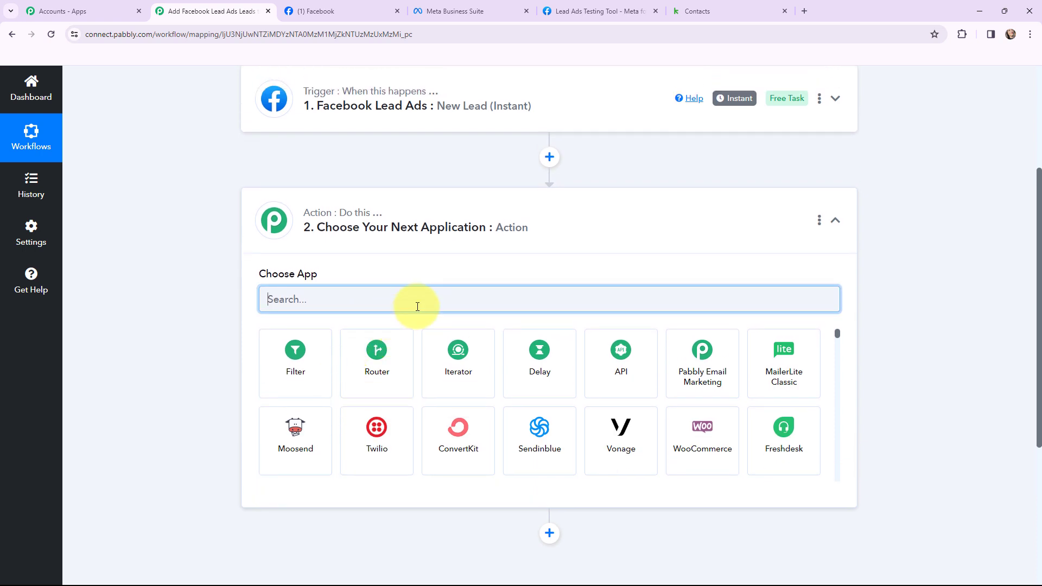
{"action": "type", "text": "keap"}
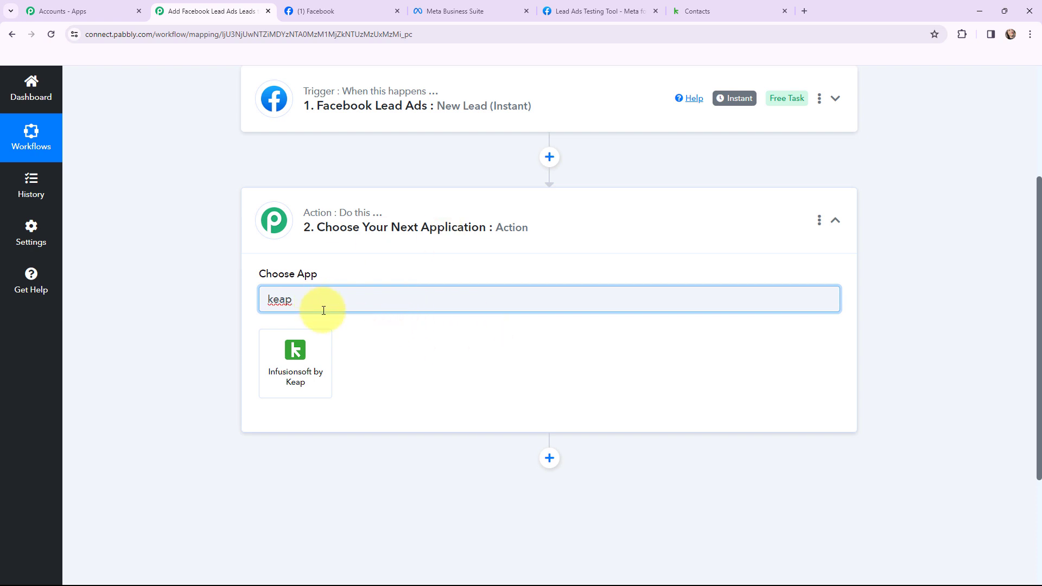
{"action": "left_click", "coordinate": [296, 356]}
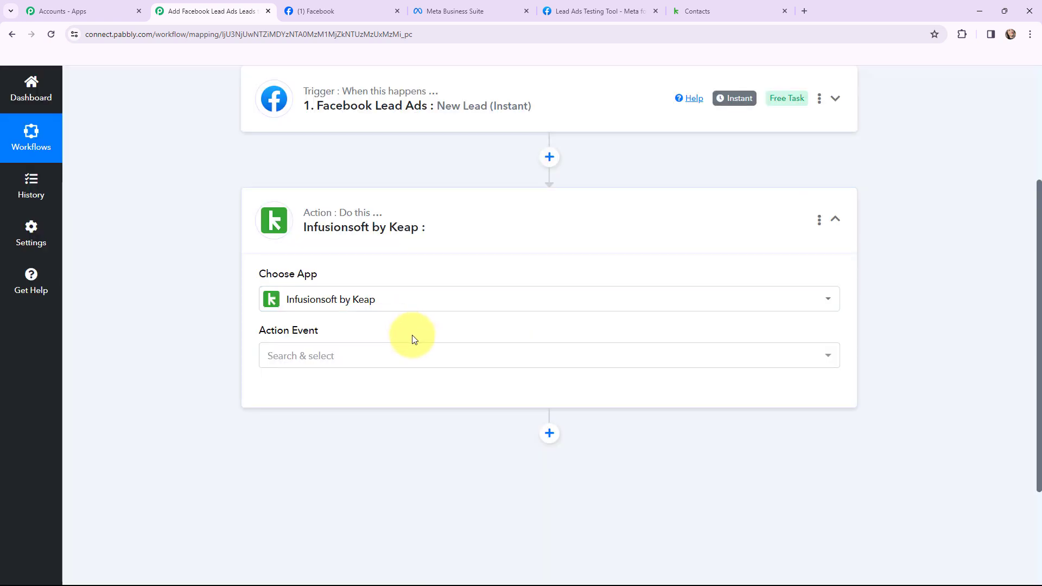
{"action": "left_click", "coordinate": [327, 361]}
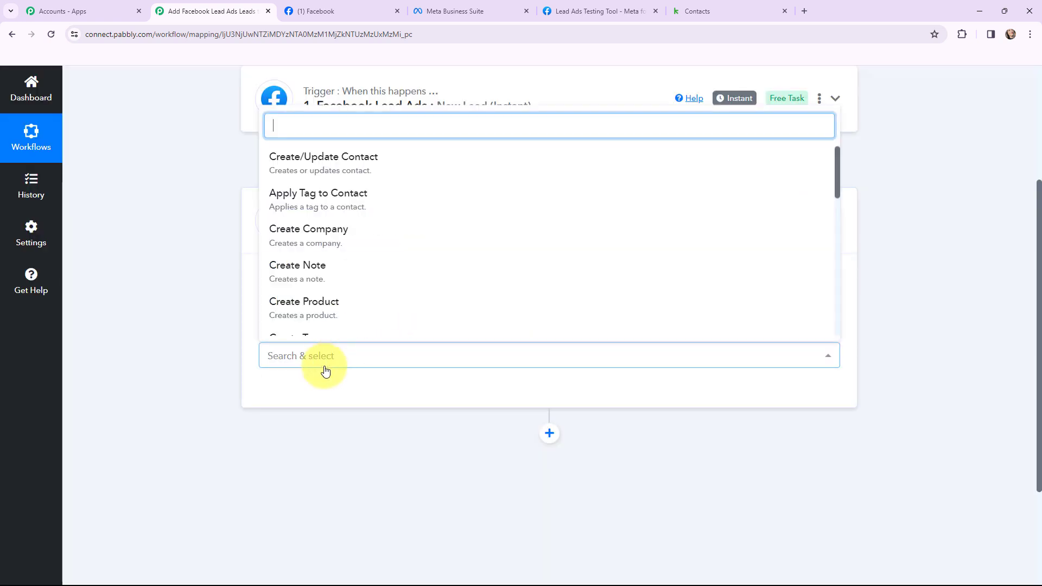
{"action": "left_click", "coordinate": [349, 170]}
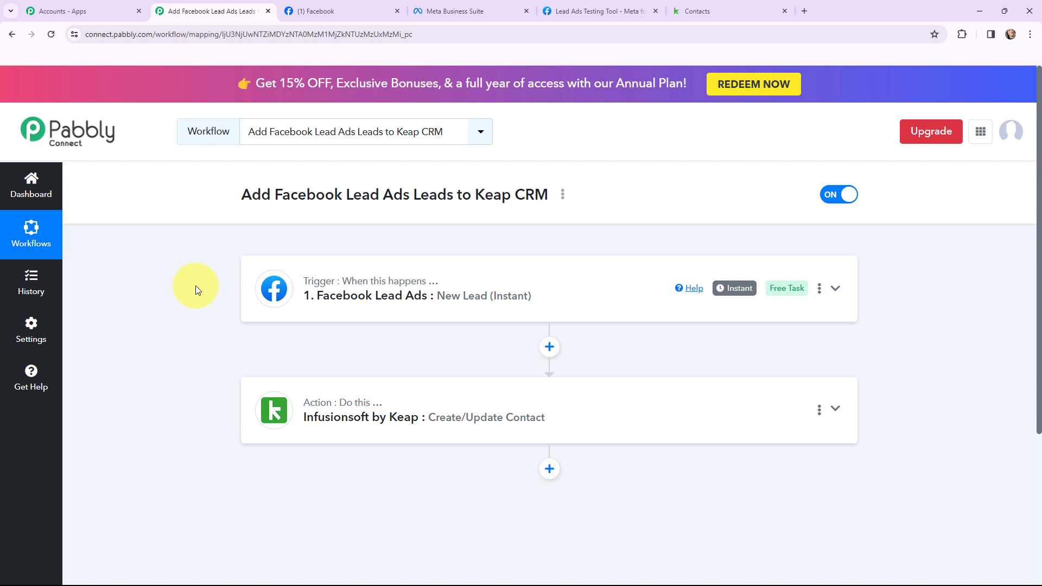
Connect the trigger to the Facebook Lead Ads account by adding a new connection
{"action": "left_click", "coordinate": [274, 289]}
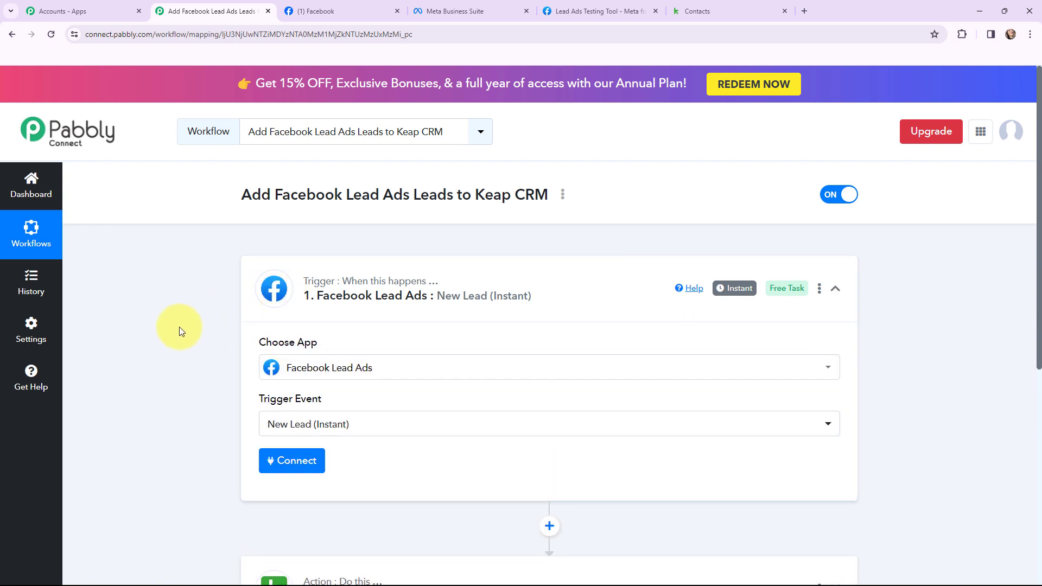
{"action": "left_click", "coordinate": [281, 465]}
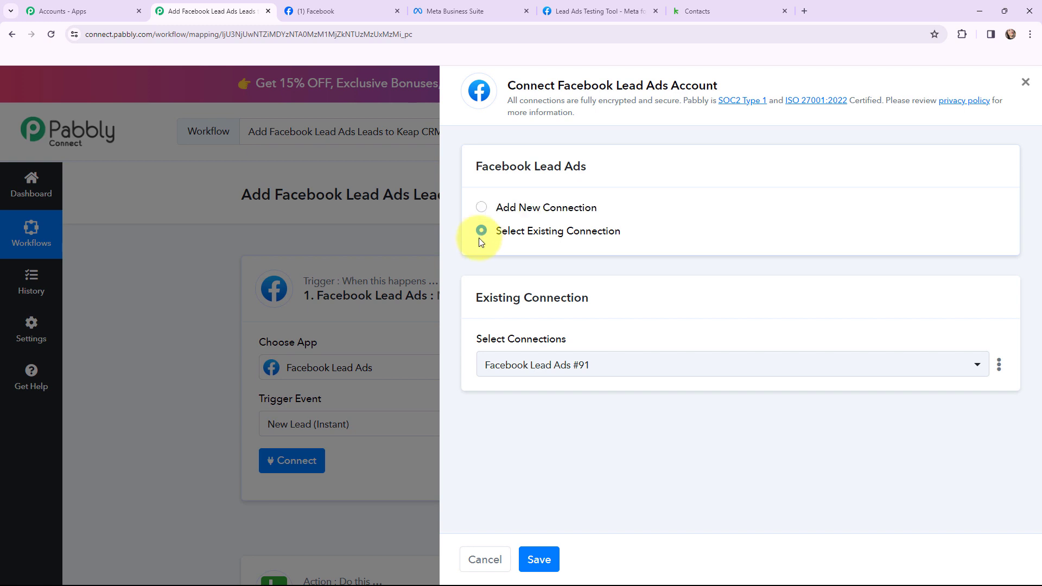
{"action": "left_click", "coordinate": [481, 208]}
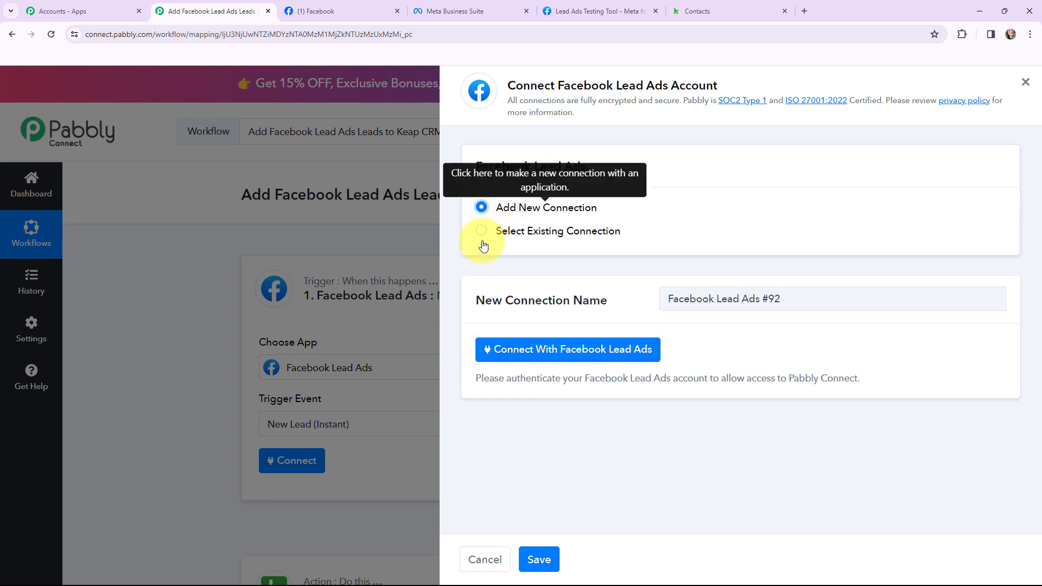
{"action": "left_click", "coordinate": [543, 351]}
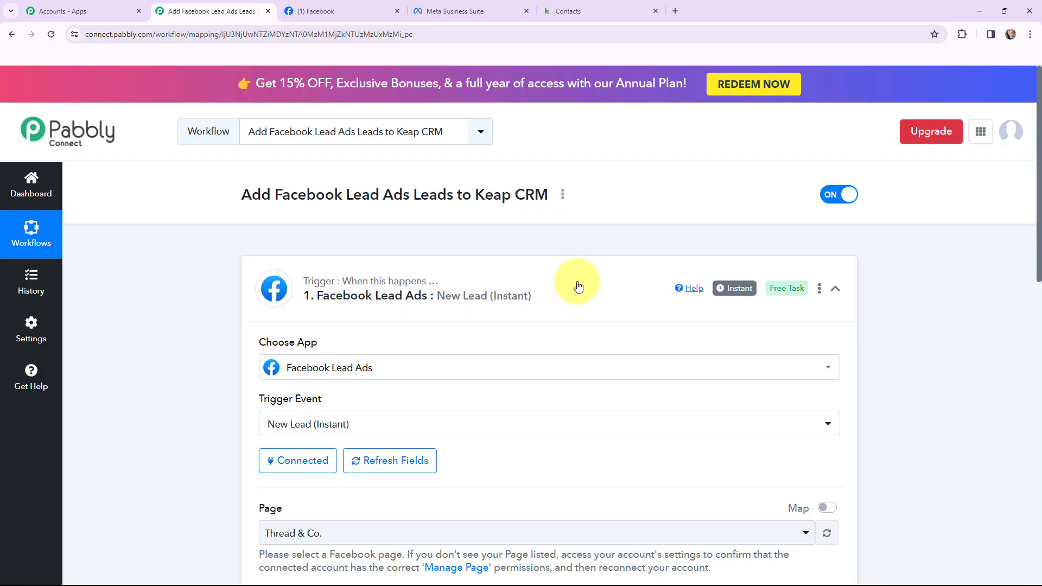
Set the Facebook Lead Ads trigger's page to More Than Bakery, checking the page on Facebook first
{"action": "scroll", "coordinate": [577, 283], "scroll_direction": "down", "scroll_amount": 1}
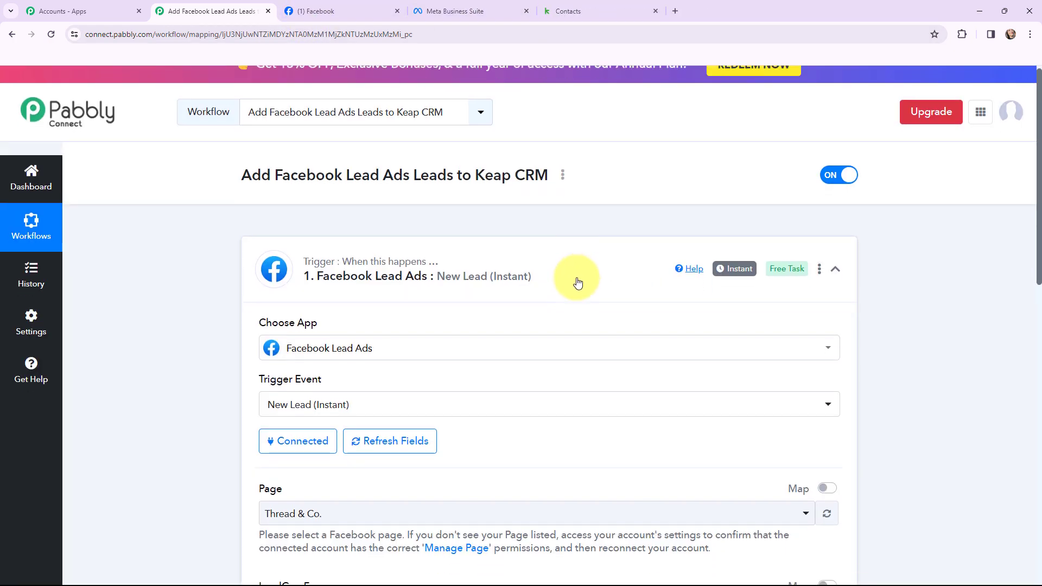
{"action": "scroll", "coordinate": [577, 283], "scroll_direction": "down", "scroll_amount": 2}
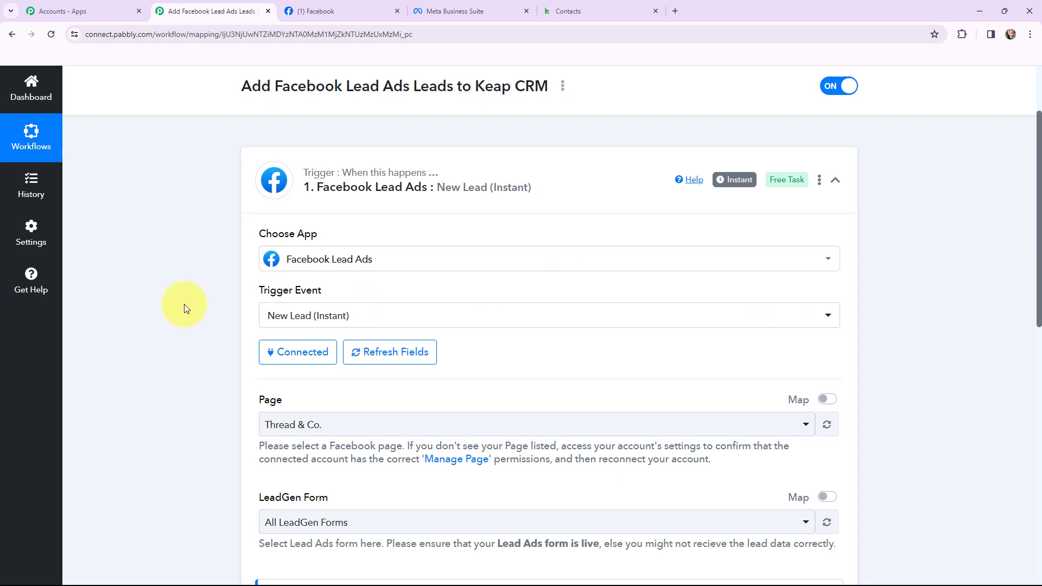
{"action": "scroll", "coordinate": [184, 263], "scroll_direction": "down", "scroll_amount": 2}
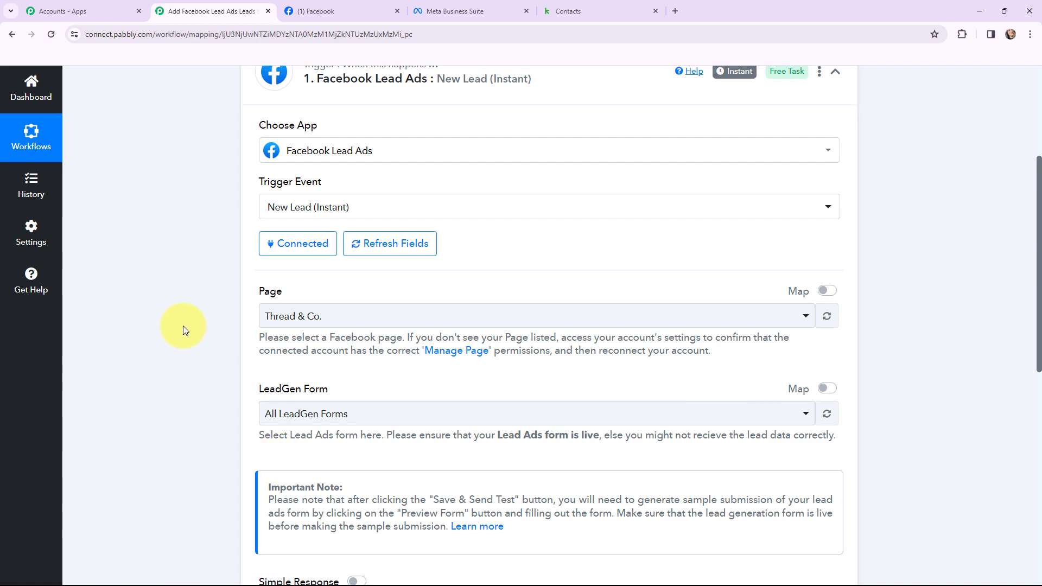
{"action": "left_click", "coordinate": [316, 6]}
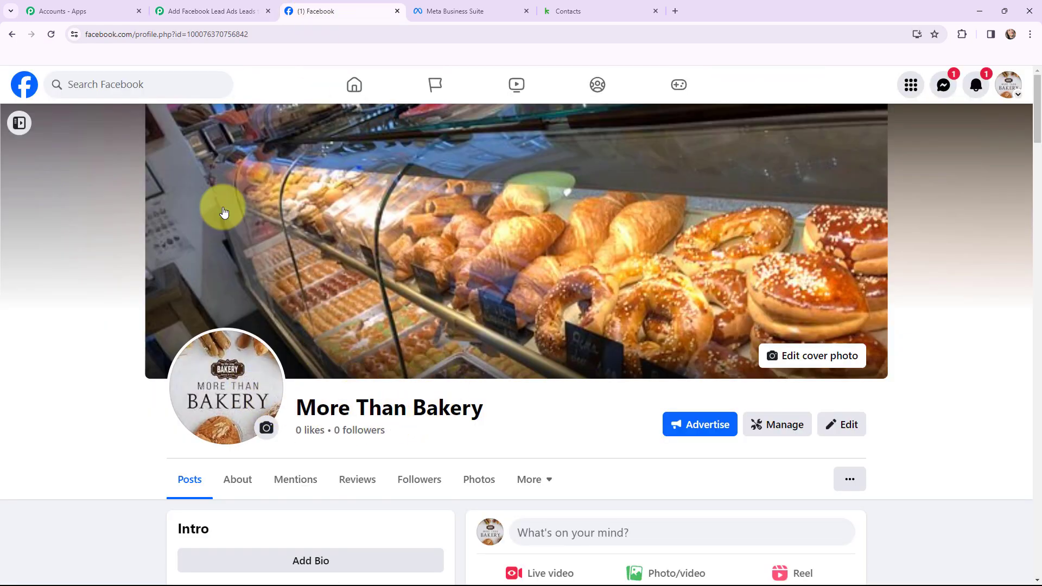
{"action": "left_click", "coordinate": [163, 10]}
{"action": "left_click", "coordinate": [323, 316]}
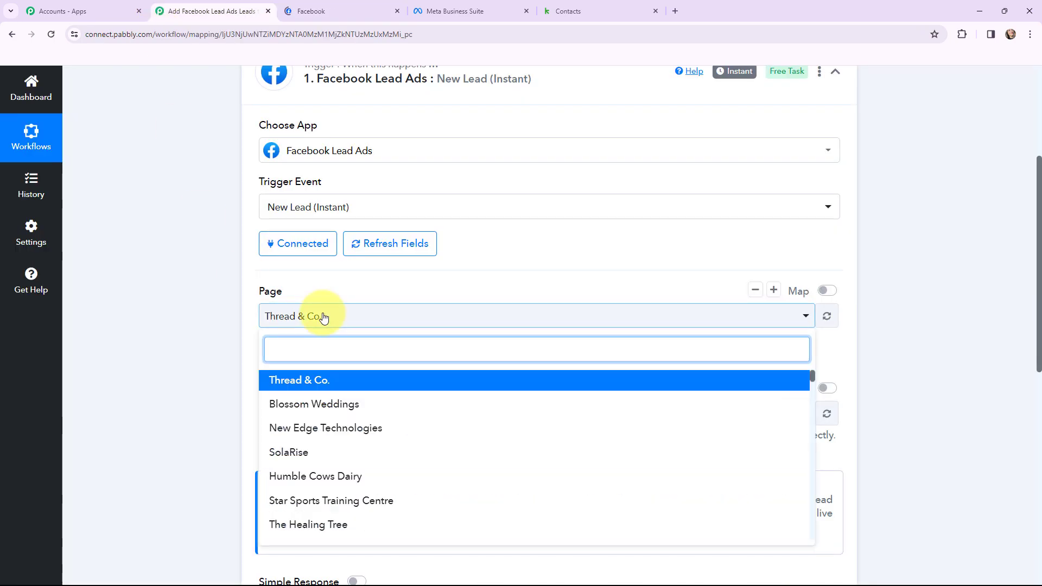
{"action": "type", "text": "more"}
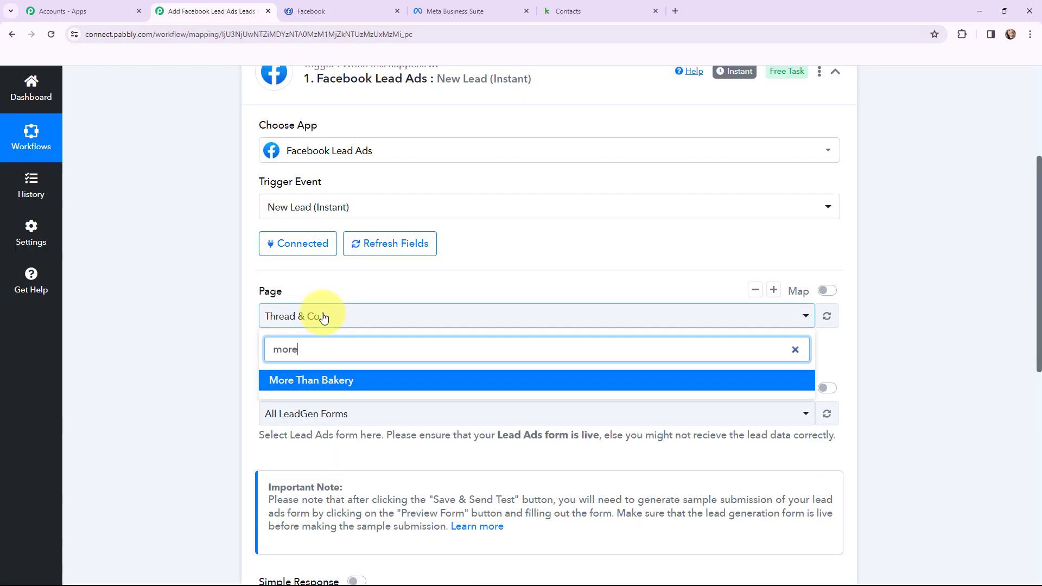
{"action": "left_click", "coordinate": [331, 381]}
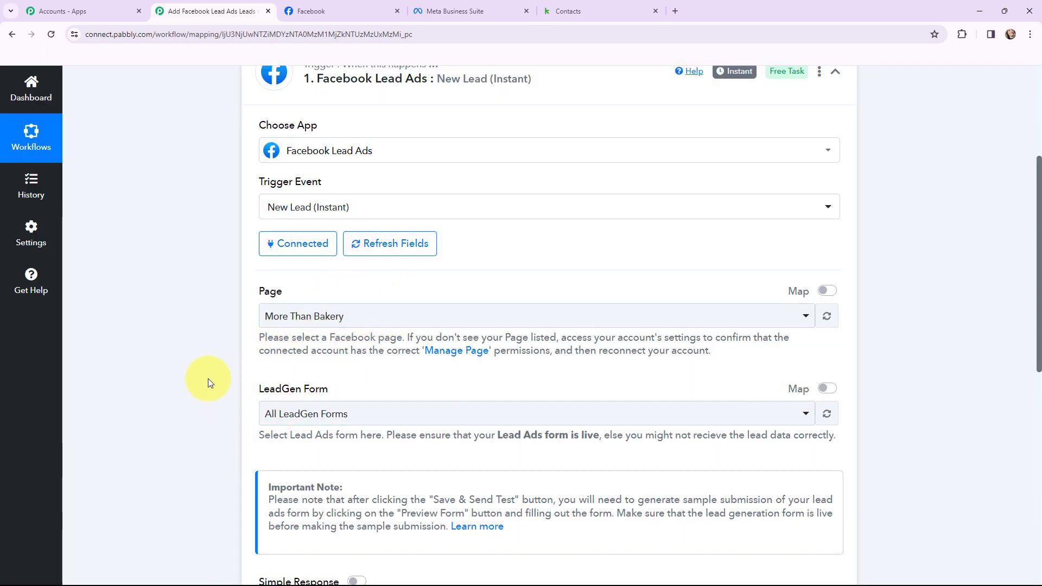
After checking the form preview in Meta Business Suite, set the trigger's LeadGen form to New Contact Form and send a test request
{"action": "left_click", "coordinate": [472, 9]}
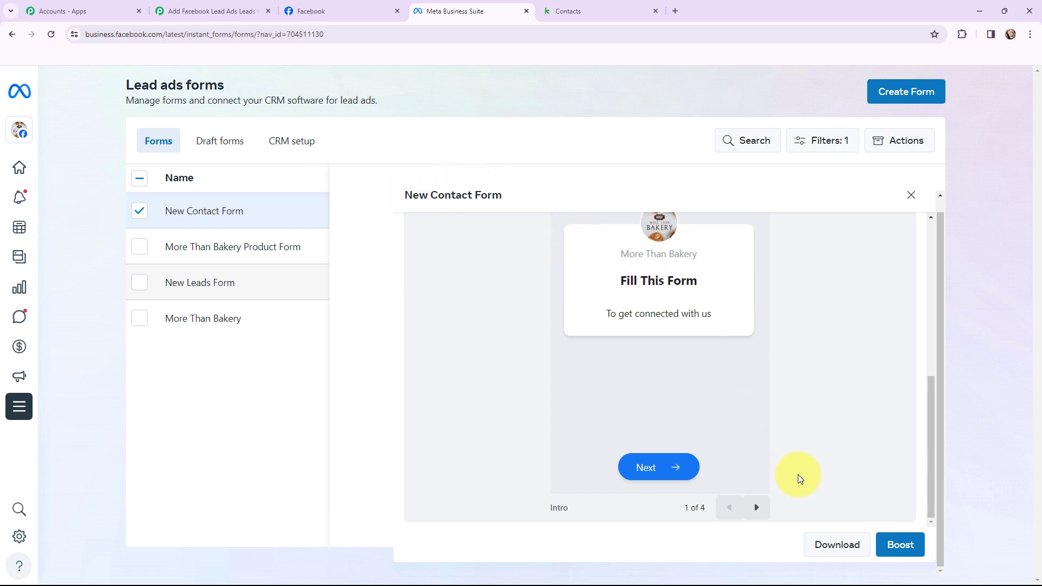
{"action": "left_click", "coordinate": [758, 508]}
{"action": "left_click", "coordinate": [758, 507]}
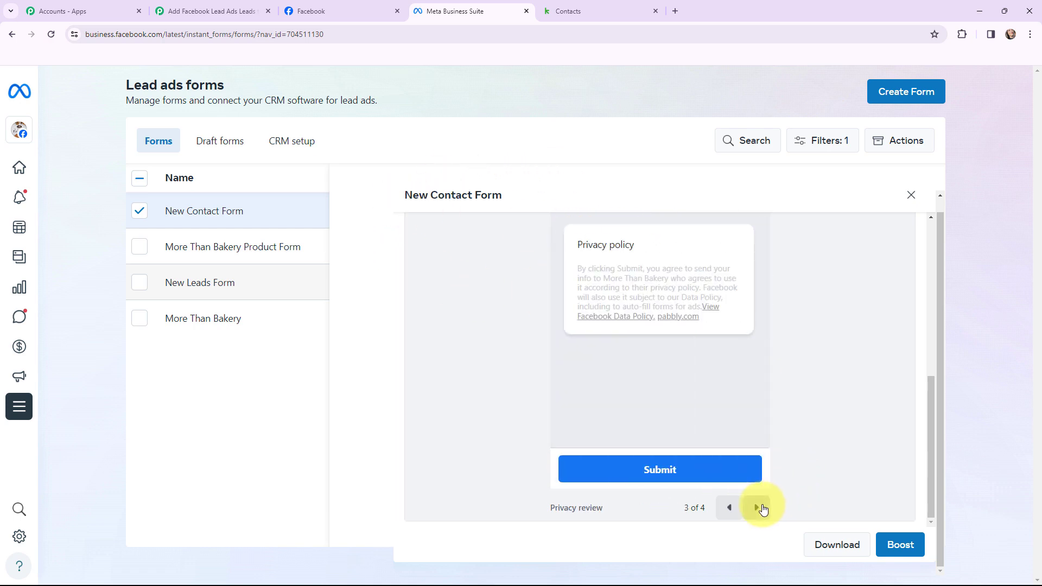
{"action": "left_click", "coordinate": [758, 508]}
{"action": "left_click", "coordinate": [220, 11]}
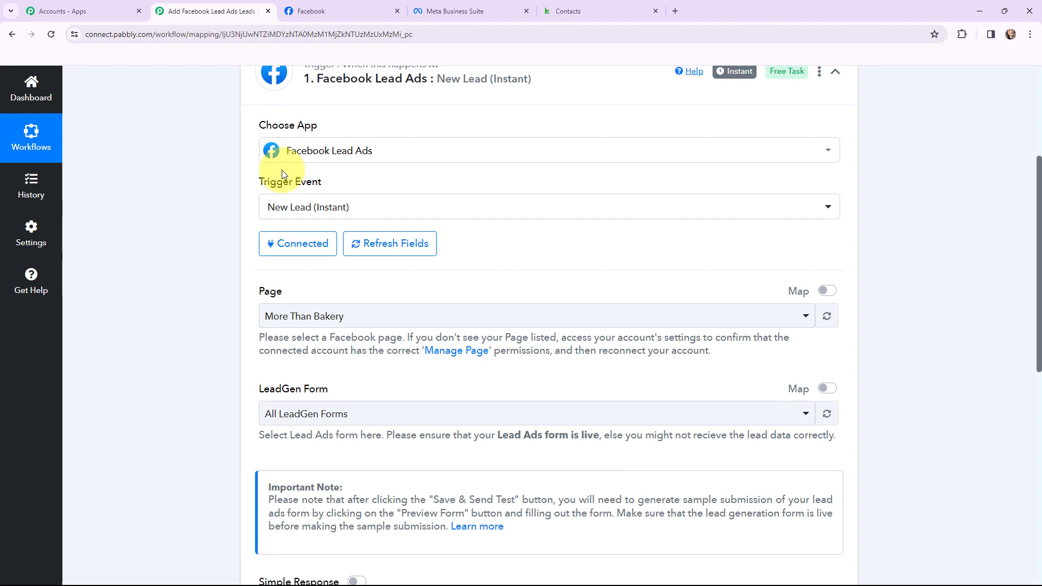
{"action": "left_click", "coordinate": [359, 415]}
{"action": "left_click", "coordinate": [276, 308]}
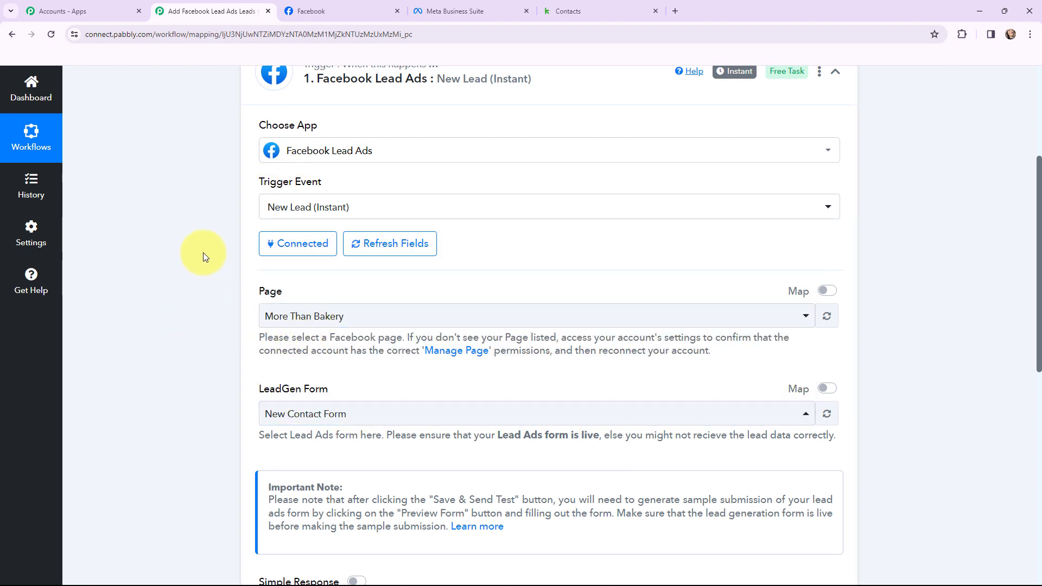
{"action": "scroll", "coordinate": [203, 249], "scroll_direction": "down", "scroll_amount": 4}
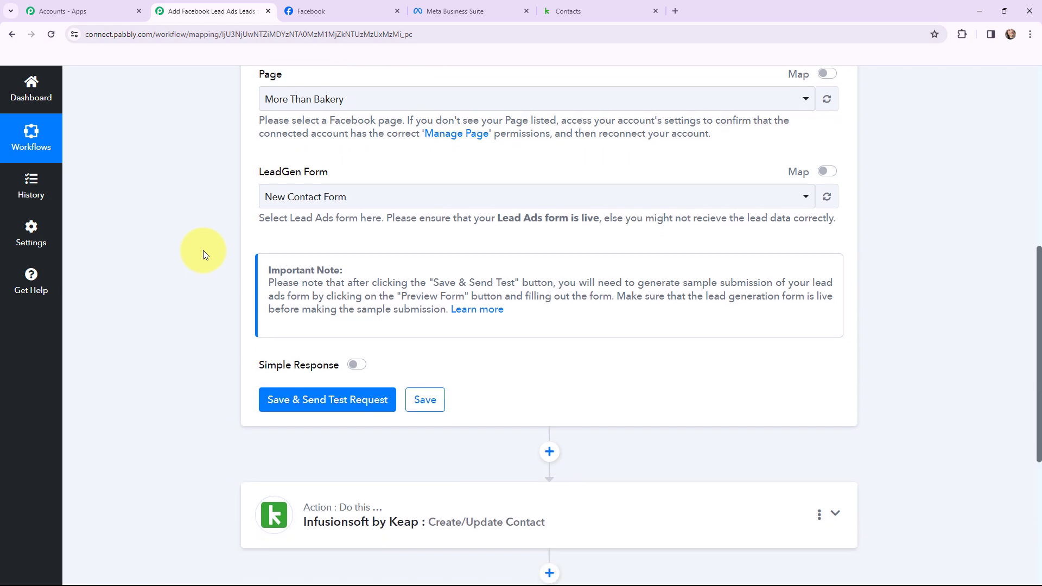
{"action": "left_click", "coordinate": [319, 401]}
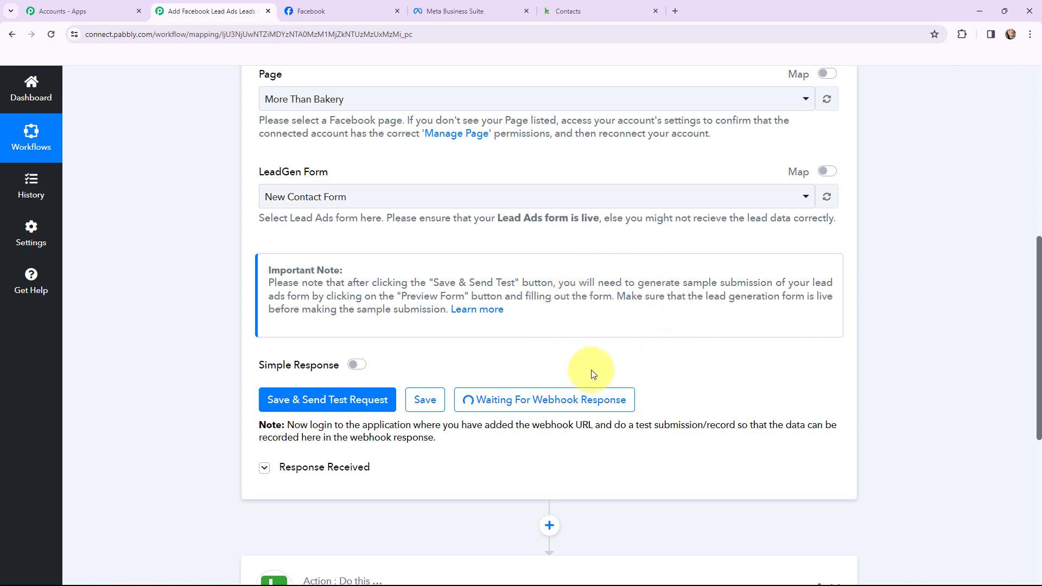
Open the Lead Ads RTU Debug Tool from the Meta for Developers tools in a new browser tab
{"action": "left_click", "coordinate": [675, 13]}
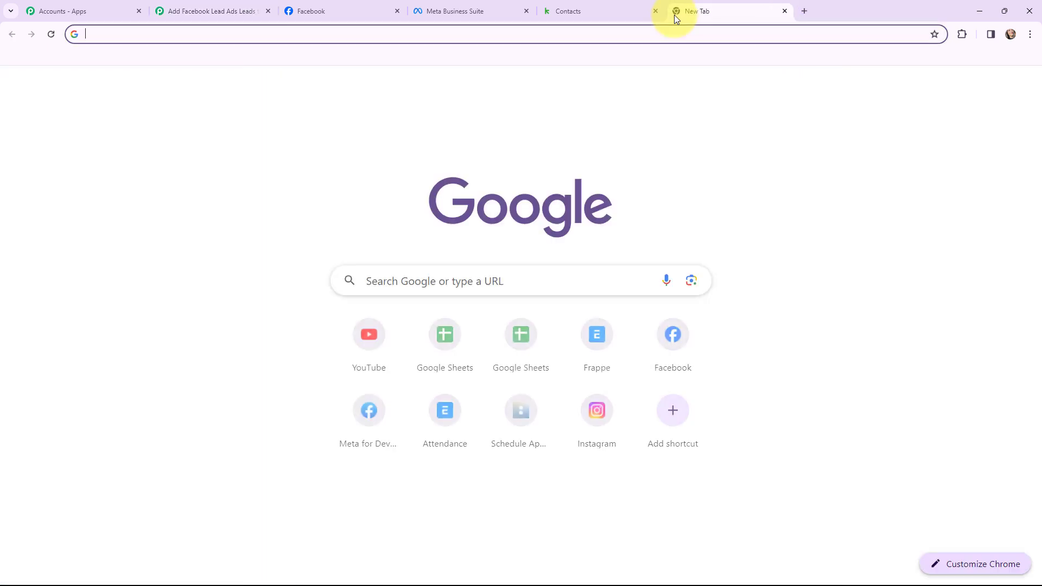
{"action": "type", "text": "meta"}
{"action": "key", "text": "Return"}
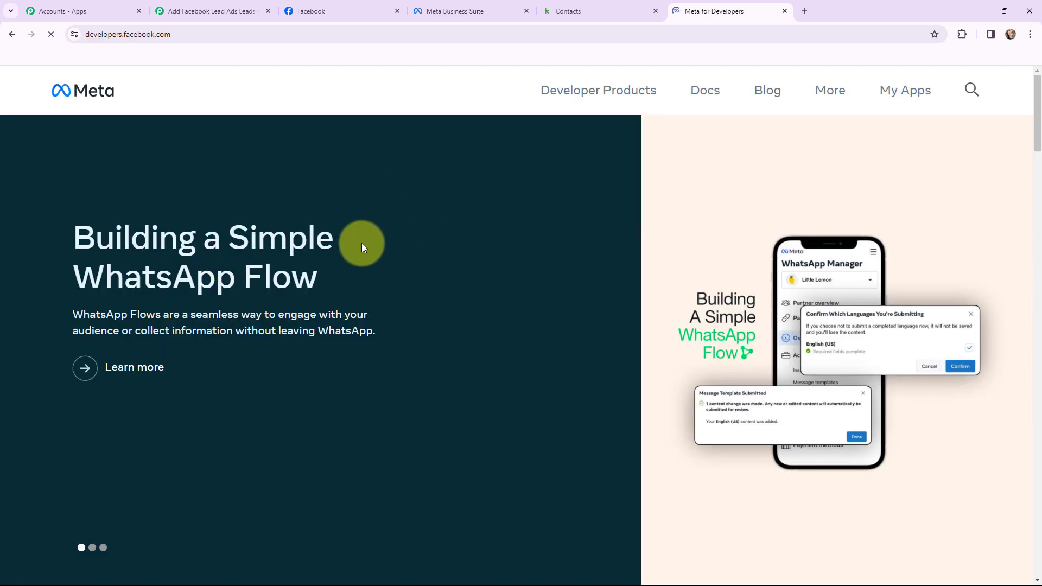
{"action": "left_click", "coordinate": [830, 93]}
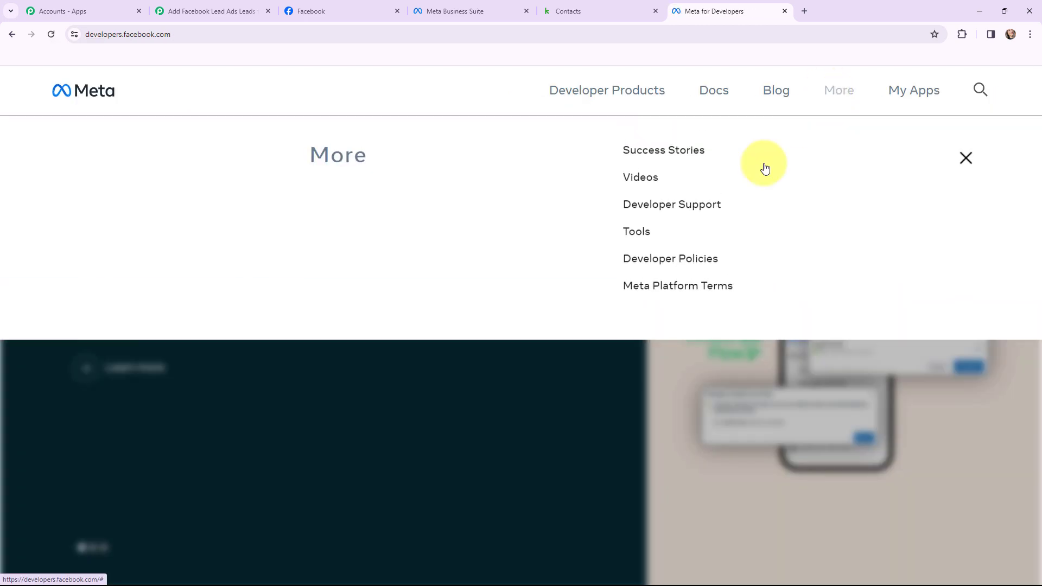
{"action": "left_click", "coordinate": [635, 233]}
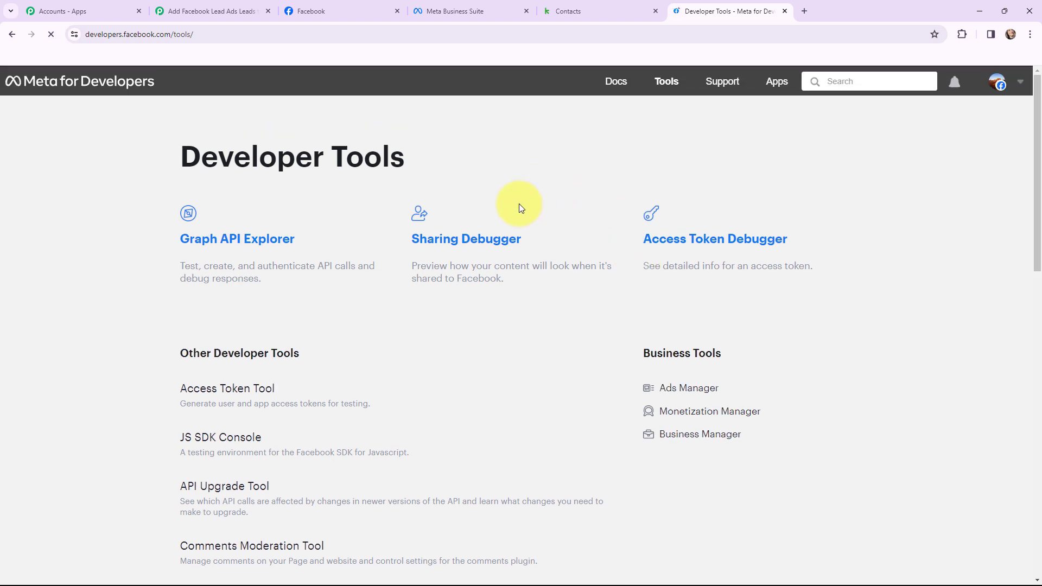
{"action": "scroll", "coordinate": [337, 279], "scroll_direction": "down", "scroll_amount": 4}
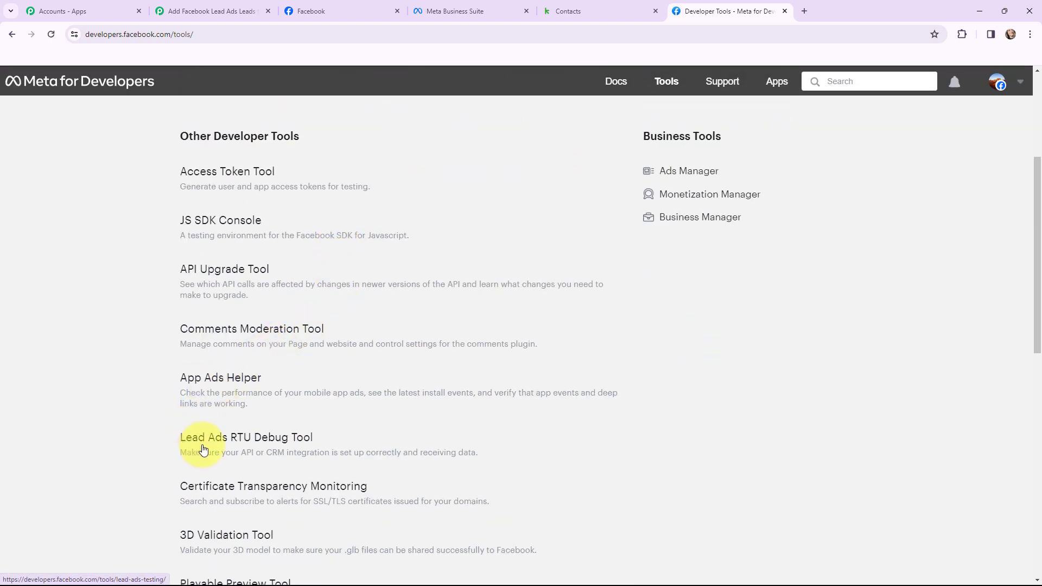
{"action": "left_click", "coordinate": [245, 442]}
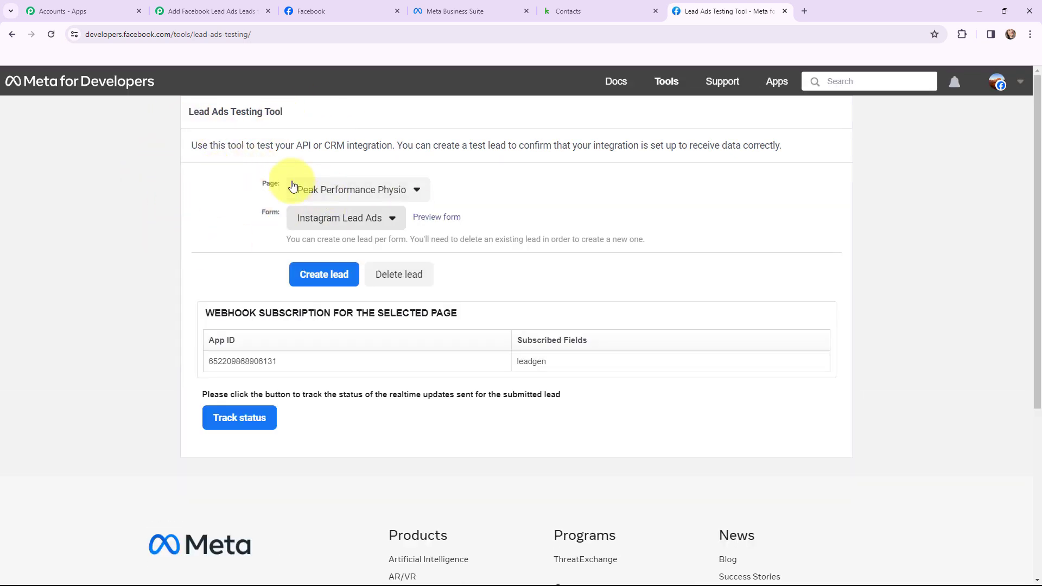
Choose the More Than Bakery page and its New Contact Form in the Lead Ads testing tool
{"action": "left_click", "coordinate": [352, 191]}
{"action": "scroll", "coordinate": [438, 274], "scroll_direction": "down", "scroll_amount": 14}
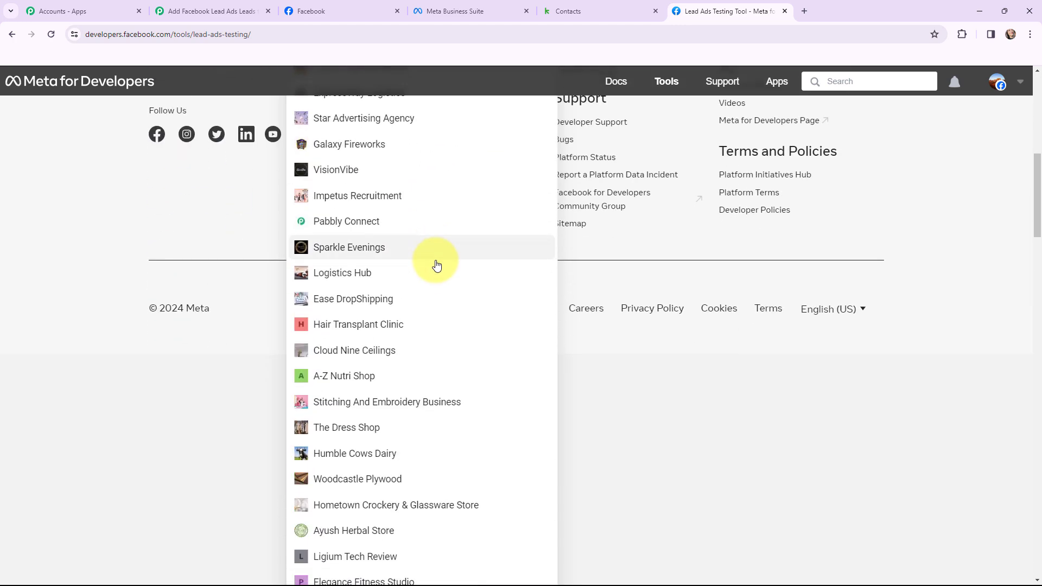
{"action": "scroll", "coordinate": [437, 265], "scroll_direction": "down", "scroll_amount": 6}
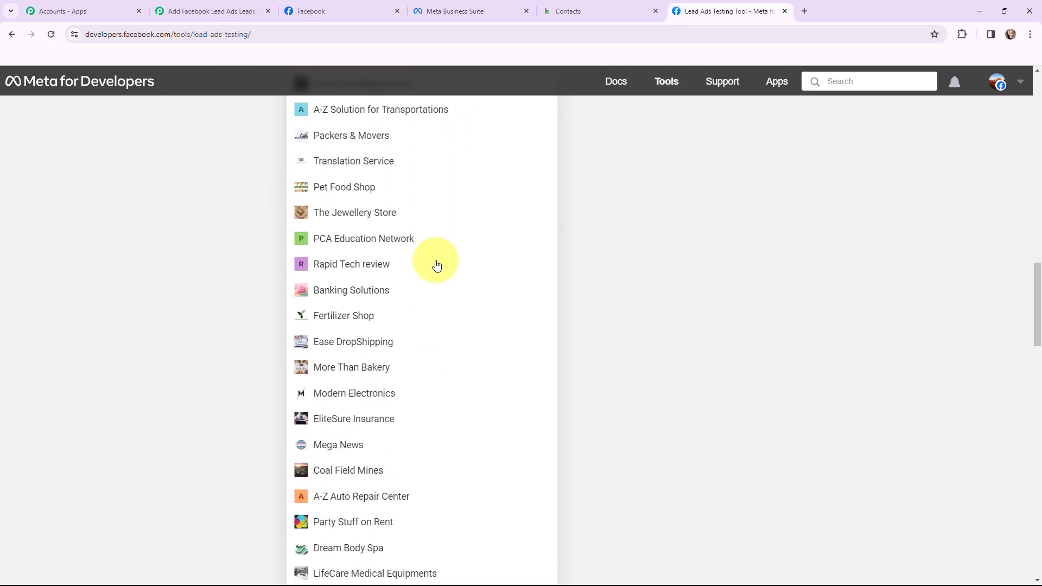
{"action": "left_click", "coordinate": [350, 365]}
{"action": "left_click", "coordinate": [388, 218]}
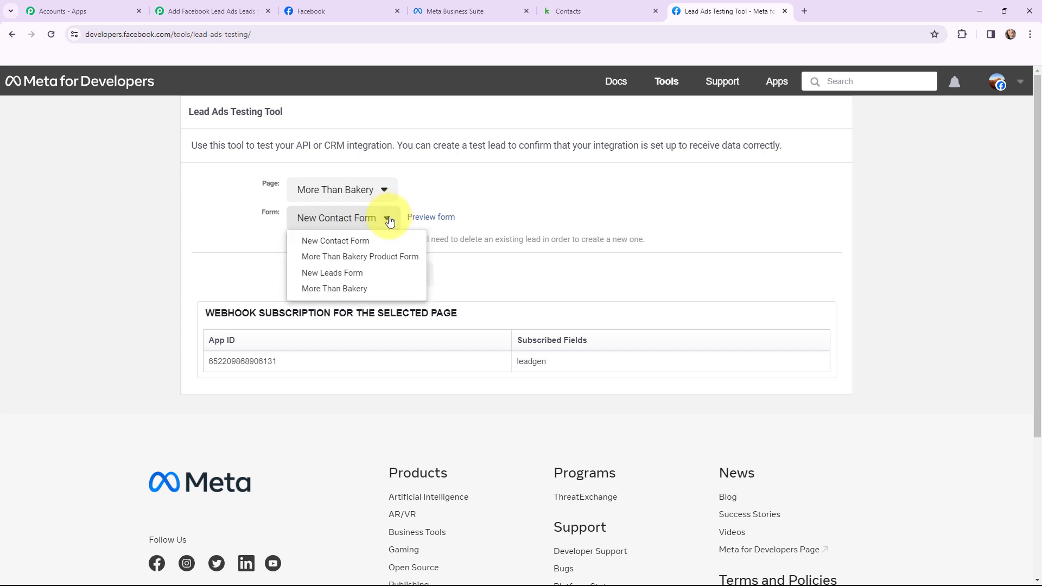
{"action": "left_click", "coordinate": [379, 240]}
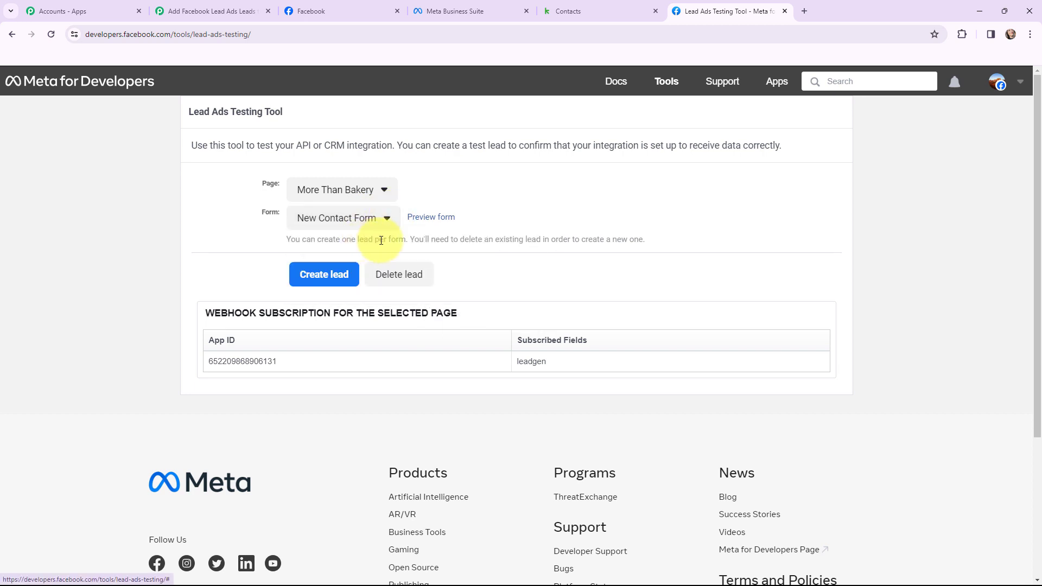
Submit a test lead through the form preview with an e-mail, first name, last name, phone number and the city Mumbai
{"action": "left_click", "coordinate": [431, 218]}
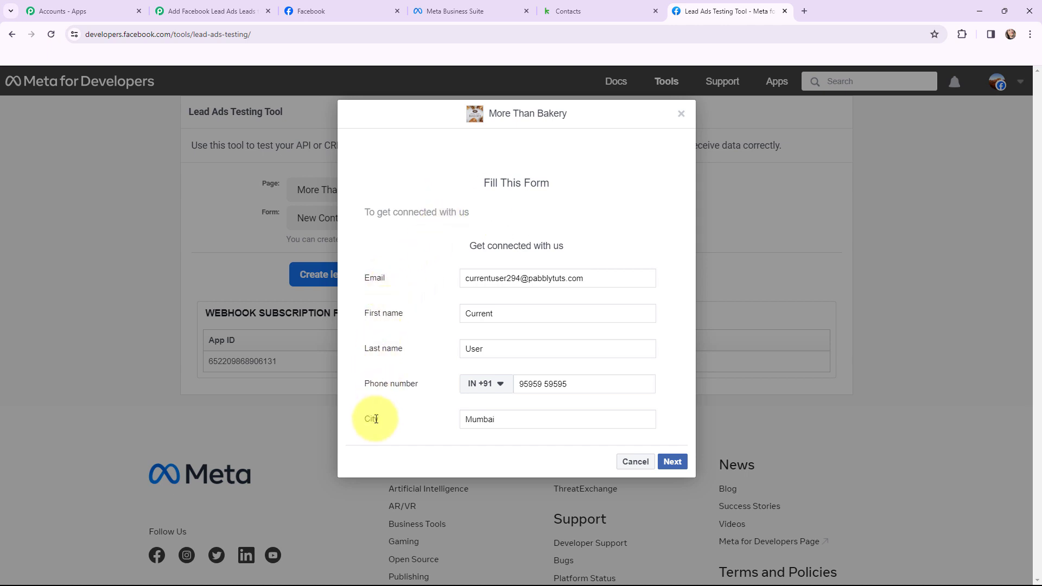
{"action": "left_click", "coordinate": [671, 462]}
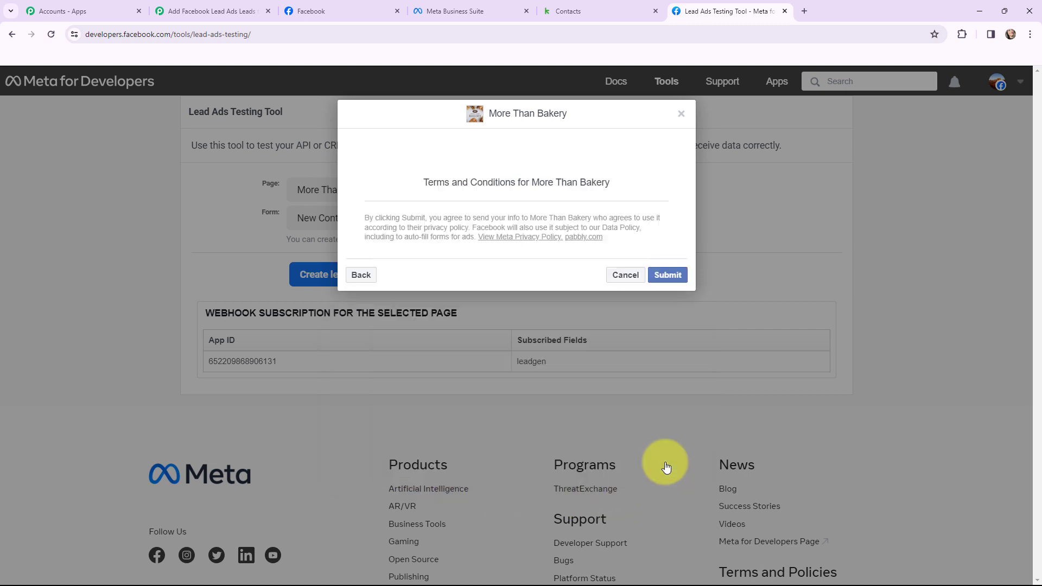
{"action": "left_click", "coordinate": [668, 275]}
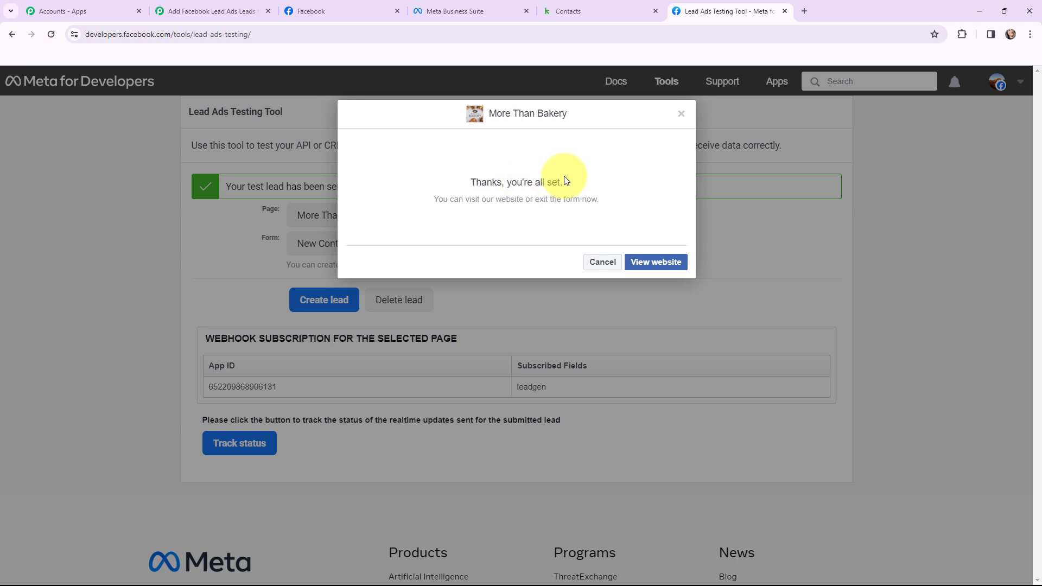
{"action": "left_click", "coordinate": [680, 115]}
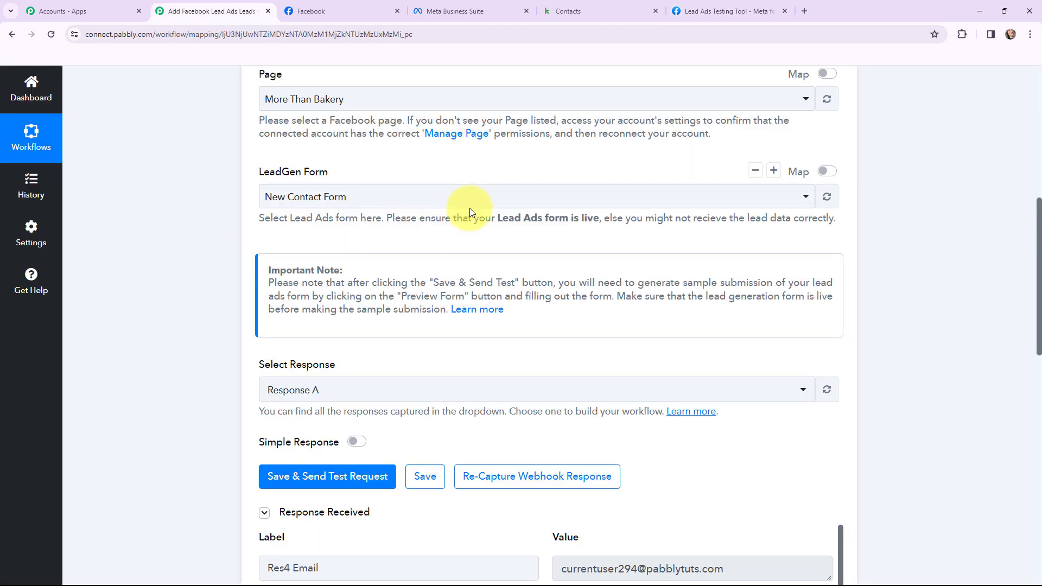
Examine the trigger's received response in the Pabbly Connect workflow, checking the lead's e-mail, names, phone number, city and created time
{"action": "scroll", "coordinate": [514, 199], "scroll_direction": "down", "scroll_amount": 5}
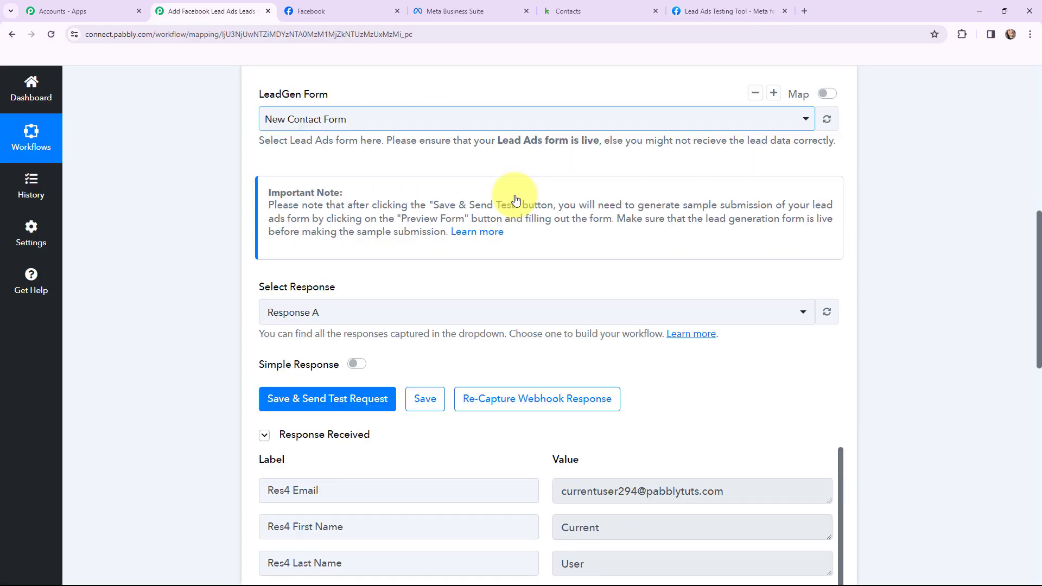
{"action": "scroll", "coordinate": [524, 222], "scroll_direction": "down", "scroll_amount": 1}
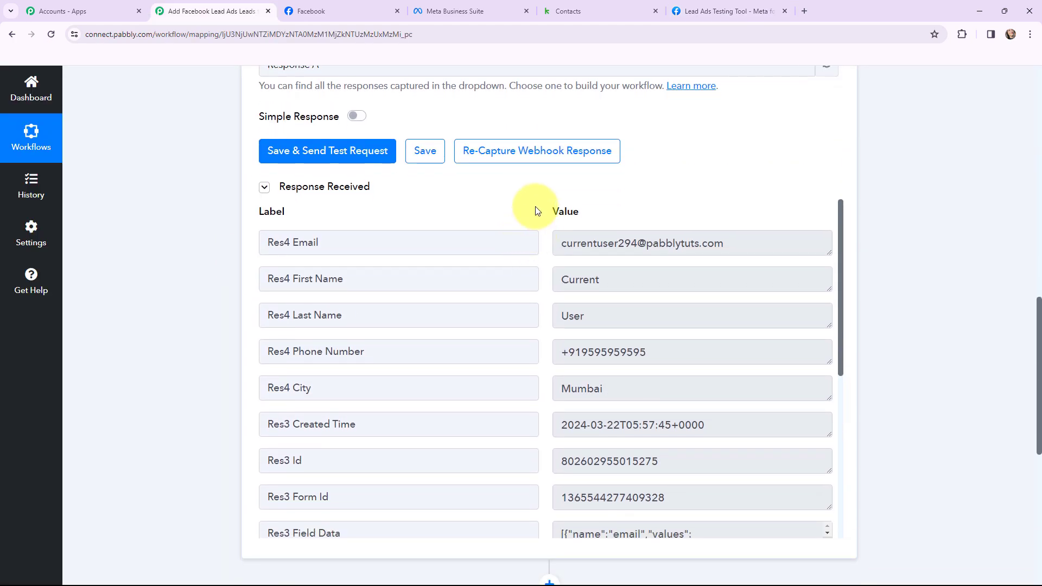
{"action": "scroll", "coordinate": [533, 202], "scroll_direction": "down", "scroll_amount": 1}
{"action": "scroll", "coordinate": [768, 194], "scroll_direction": "up", "scroll_amount": 1}
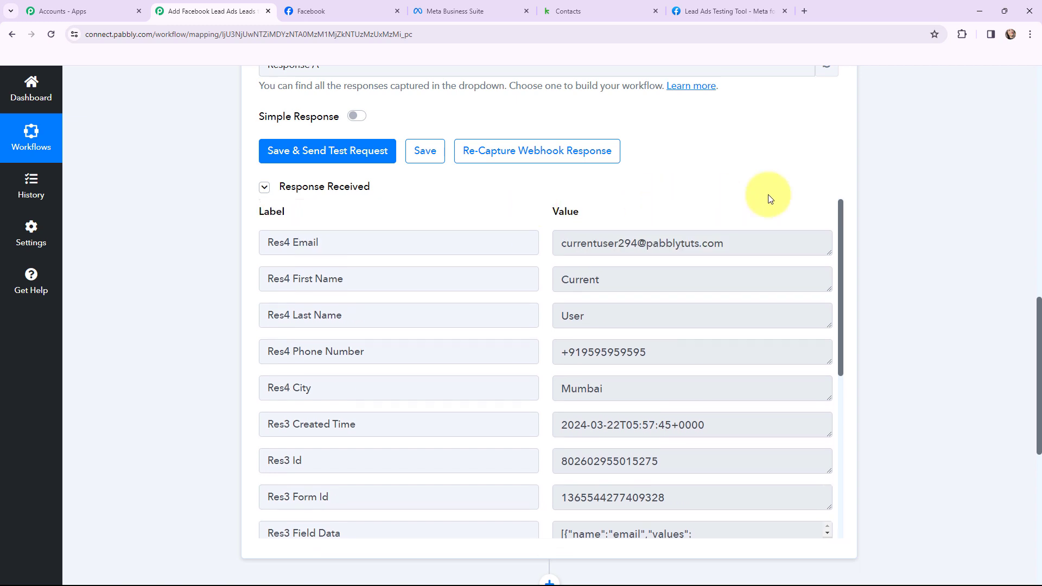
{"action": "scroll", "coordinate": [885, 181], "scroll_direction": "down", "scroll_amount": 1}
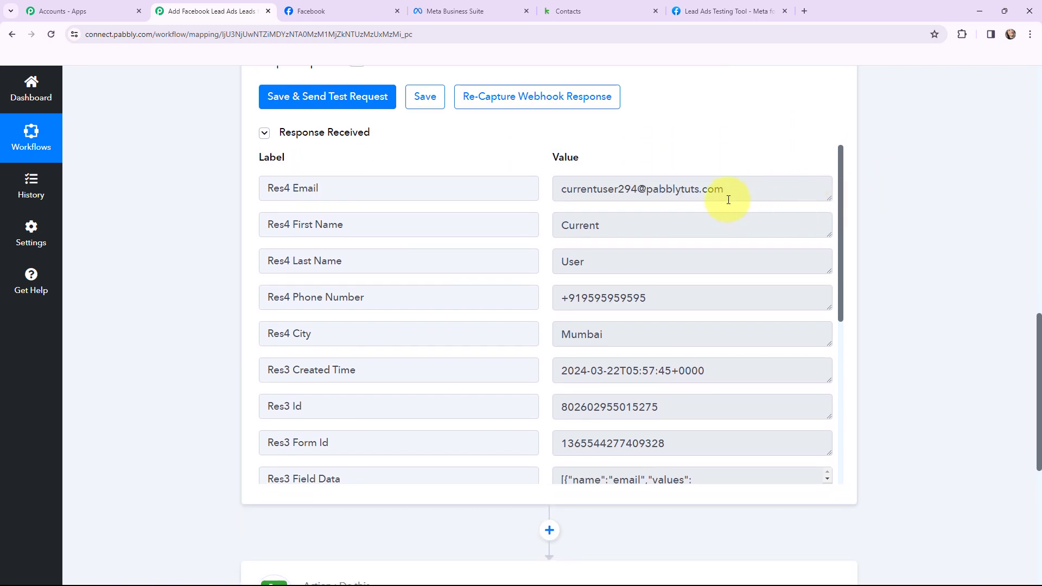
{"action": "left_click", "coordinate": [561, 190]}
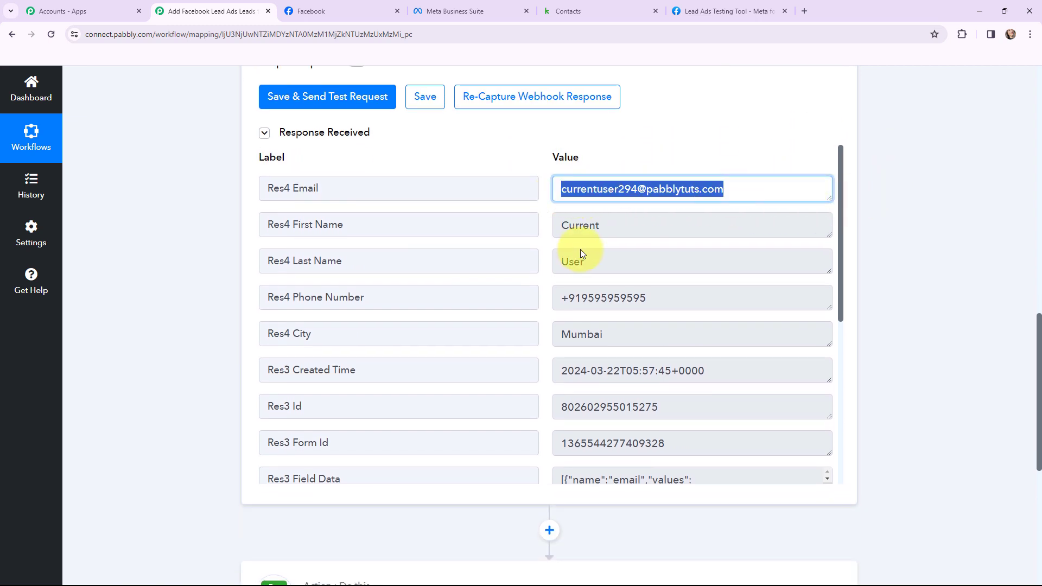
{"action": "left_click", "coordinate": [562, 226]}
{"action": "left_click", "coordinate": [575, 261]}
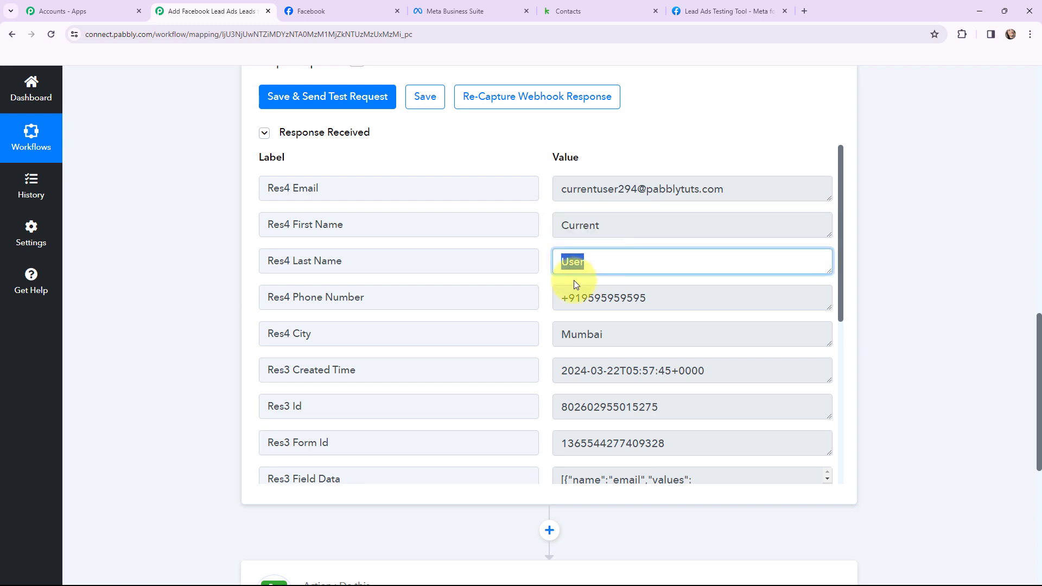
{"action": "left_click", "coordinate": [564, 298]}
{"action": "left_click", "coordinate": [570, 336]}
{"action": "left_click", "coordinate": [682, 372]}
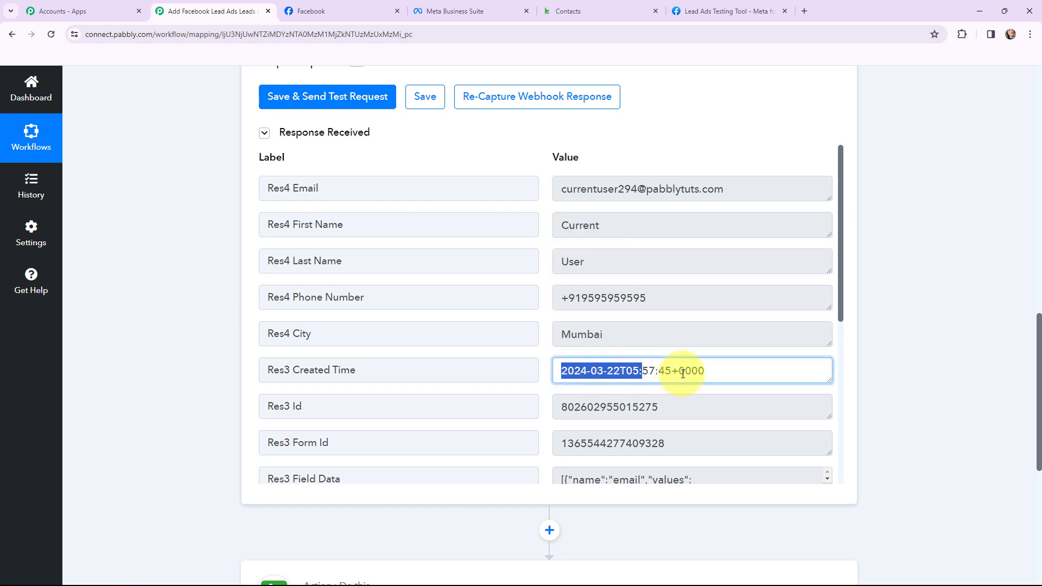
{"action": "left_click_drag", "start_coordinate": [682, 373], "coordinate": [715, 371]}
{"action": "left_click", "coordinate": [861, 344]}
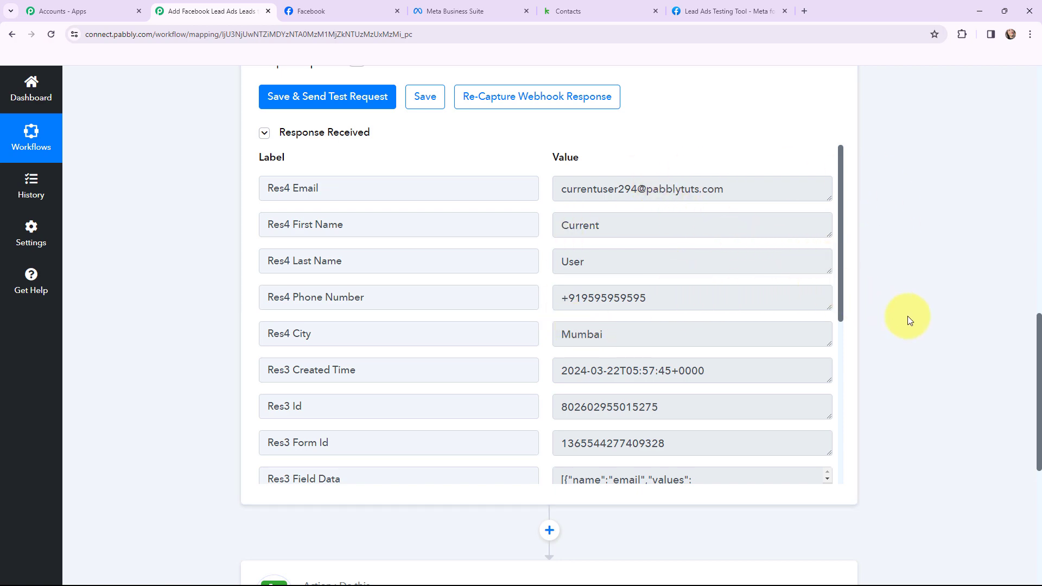
Collapse the Facebook Lead Ads trigger and expand the Infusionsoft by Keap action step
{"action": "scroll", "coordinate": [908, 318], "scroll_direction": "up", "scroll_amount": 15}
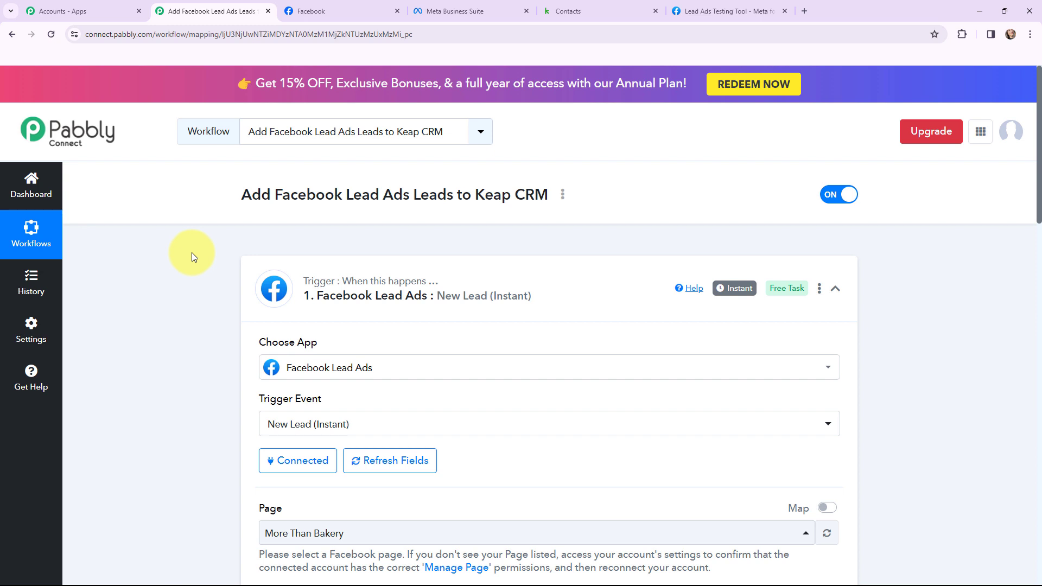
{"action": "mouse_move", "coordinate": [726, 294]}
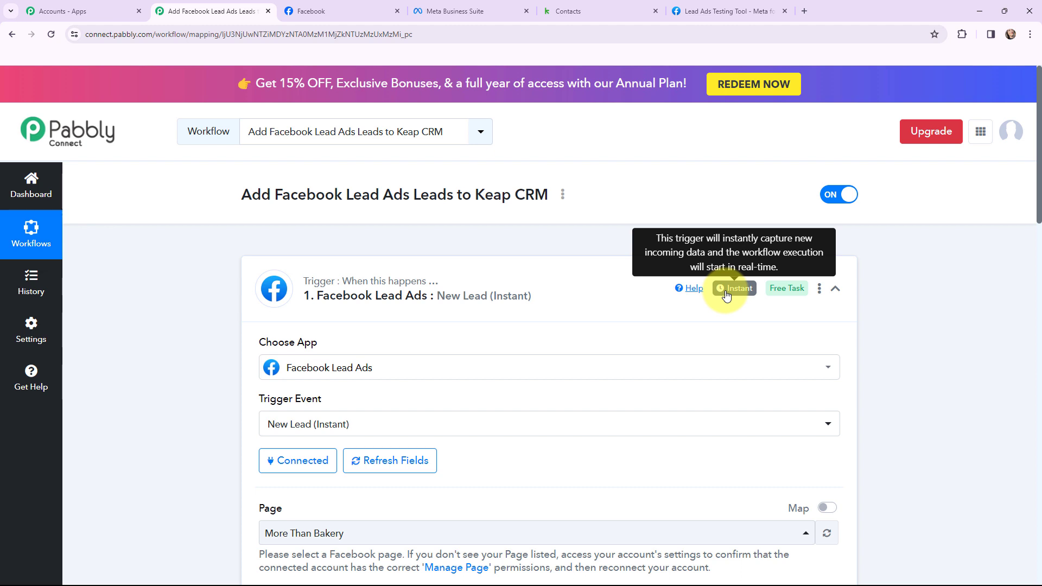
{"action": "left_click", "coordinate": [273, 292]}
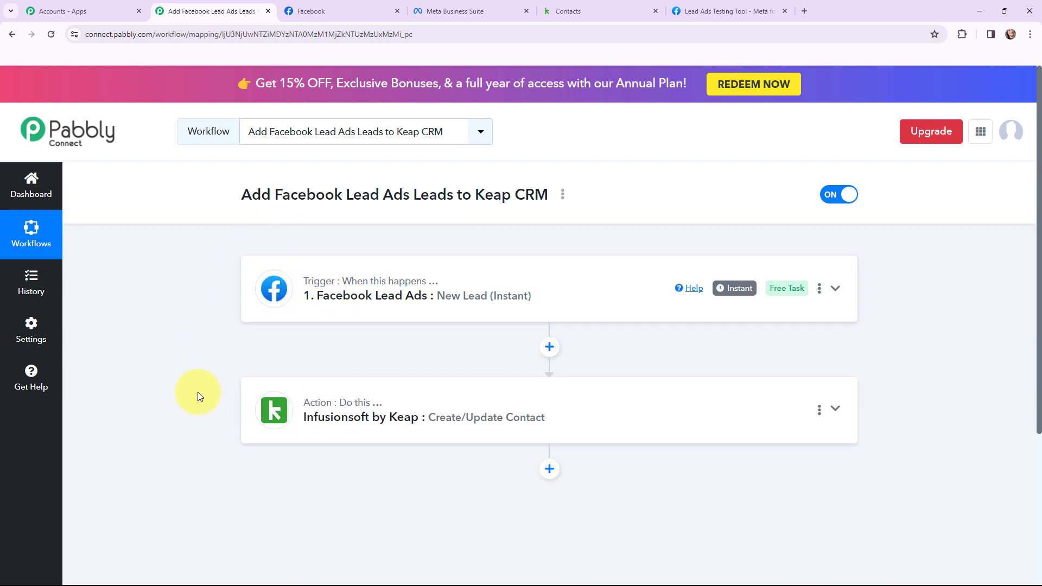
{"action": "left_click", "coordinate": [256, 415]}
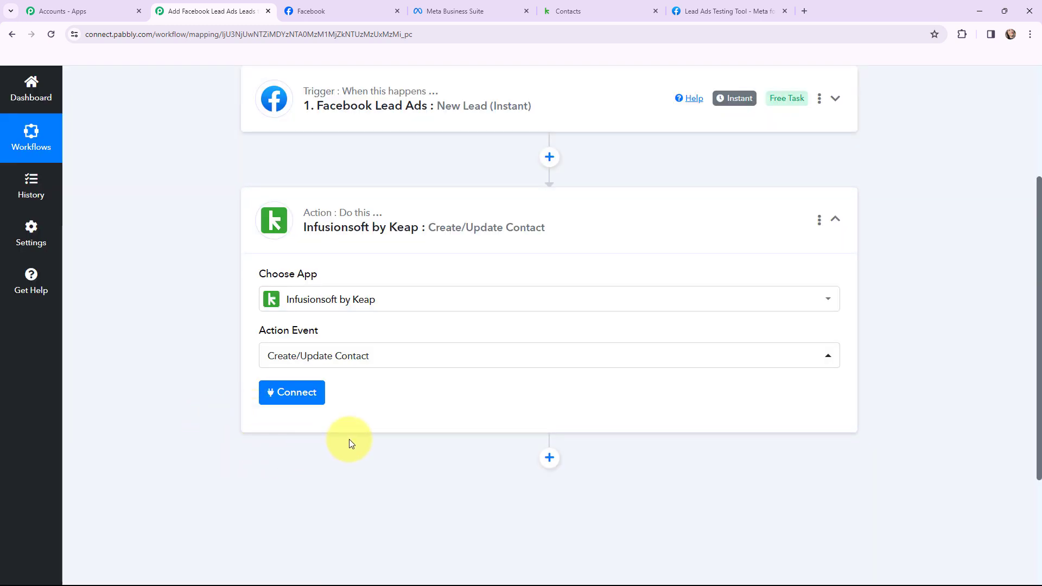
Connect the Keap action through a new Infusionsoft by Keap connection, allowing Pabbly-Connect access to the Keap application
{"action": "left_click", "coordinate": [296, 400]}
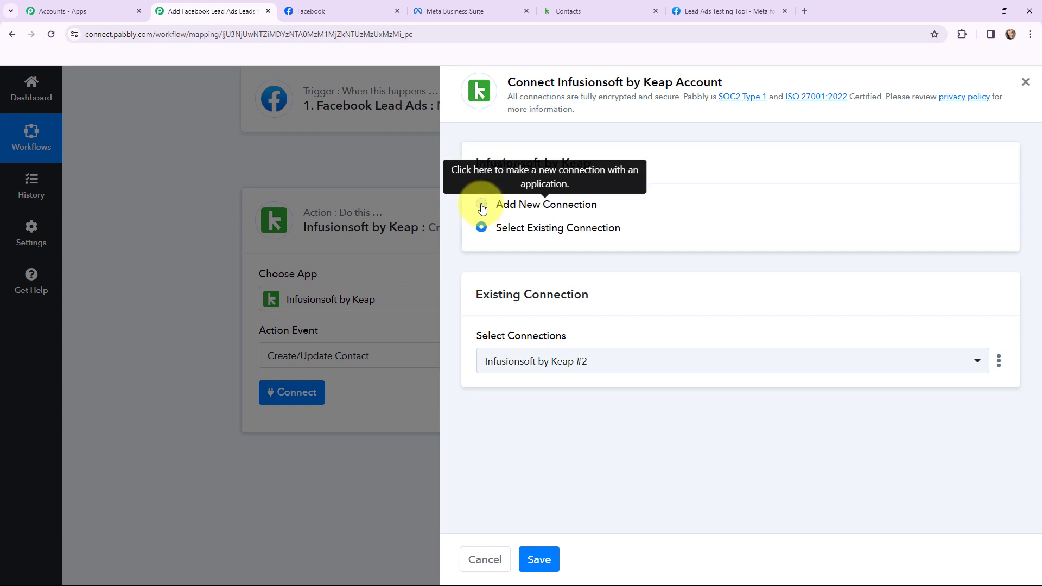
{"action": "left_click", "coordinate": [481, 207]}
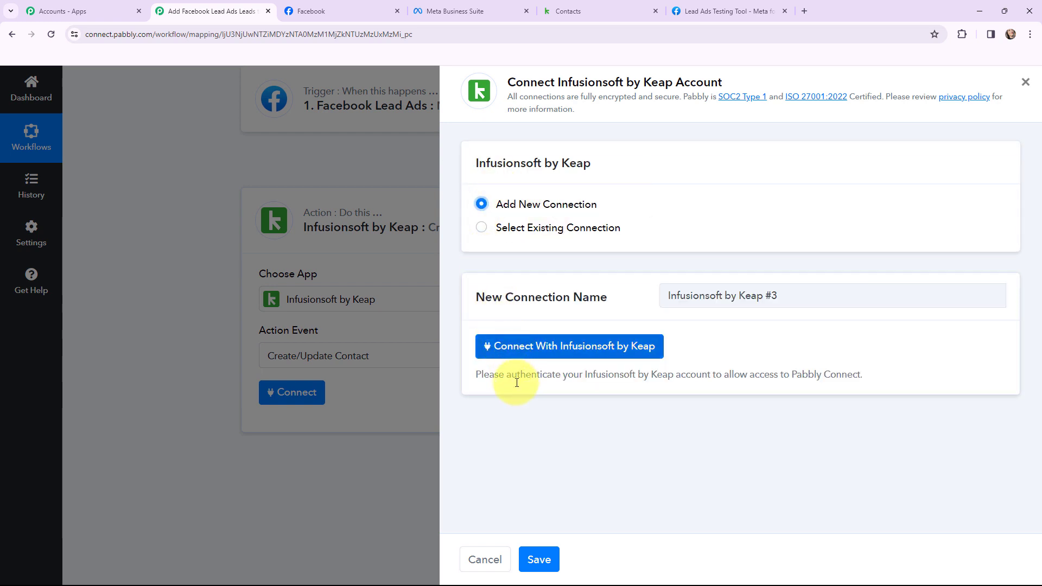
{"action": "left_click", "coordinate": [536, 347]}
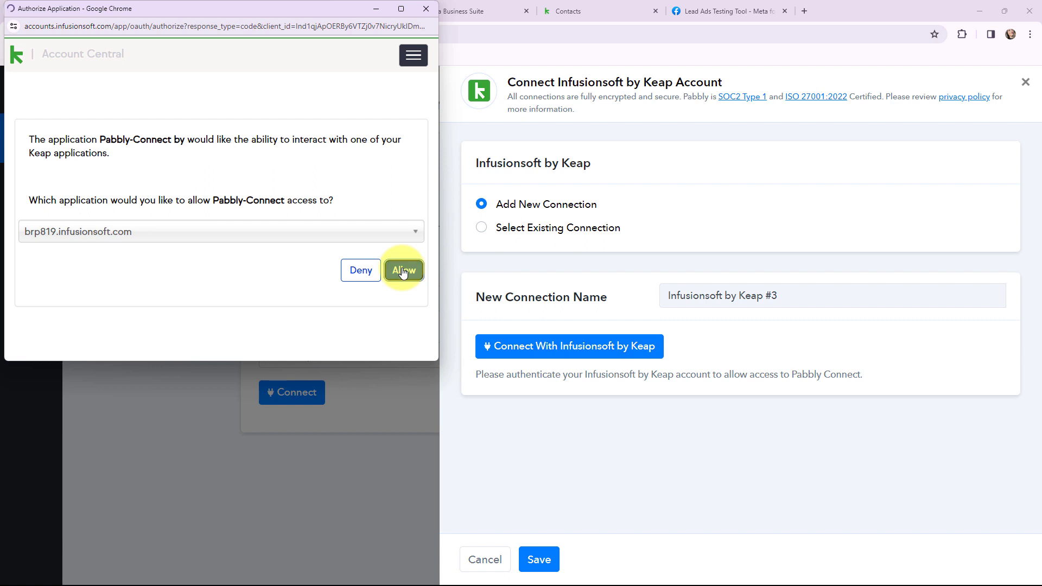
{"action": "left_click", "coordinate": [402, 271]}
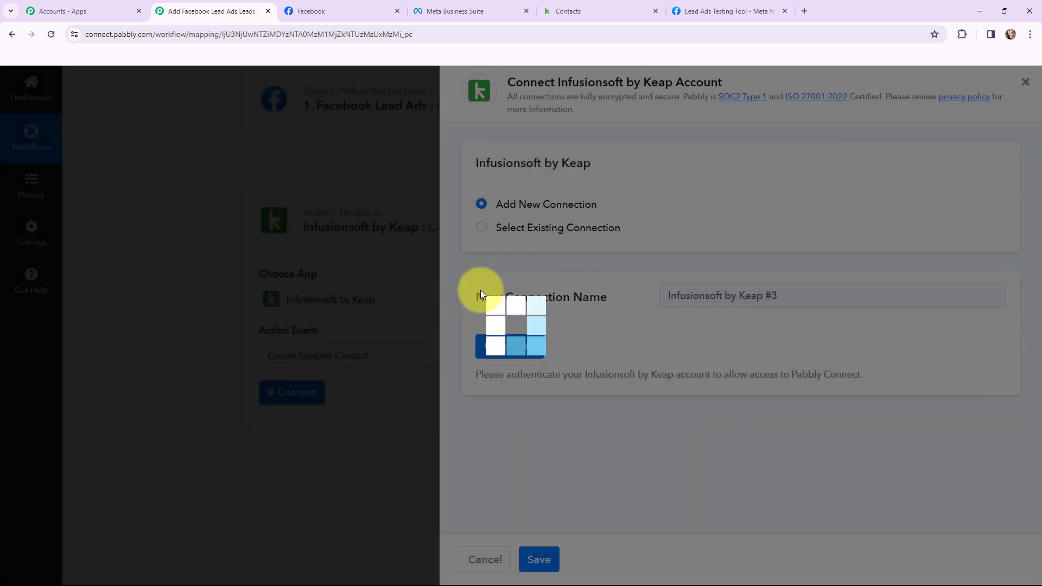
Map the action's required Email field to Res4 Email from the Facebook Lead Ads trigger
{"action": "scroll", "coordinate": [171, 210], "scroll_direction": "down", "scroll_amount": 2}
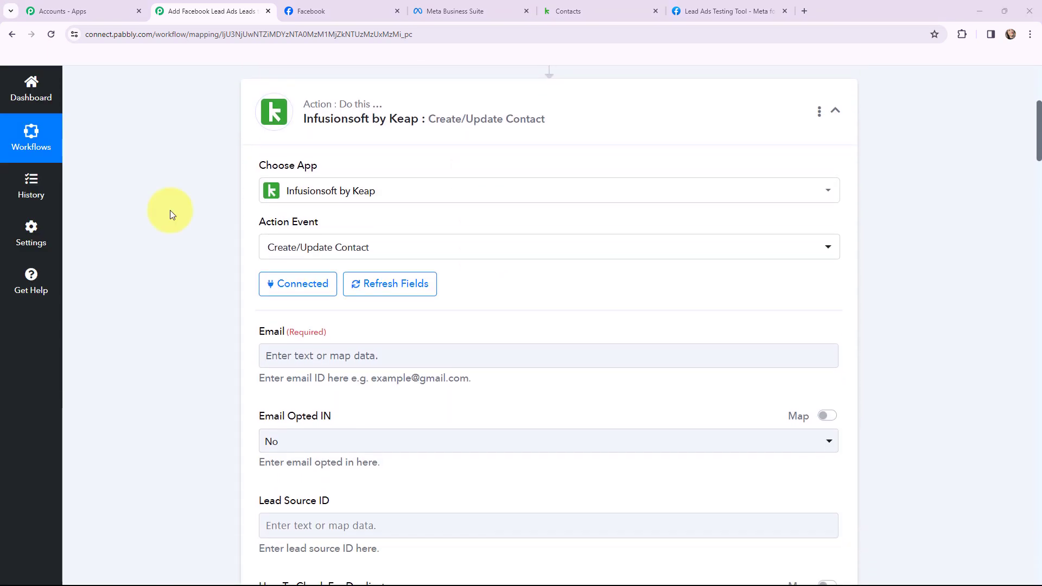
{"action": "scroll", "coordinate": [168, 213], "scroll_direction": "down", "scroll_amount": 2}
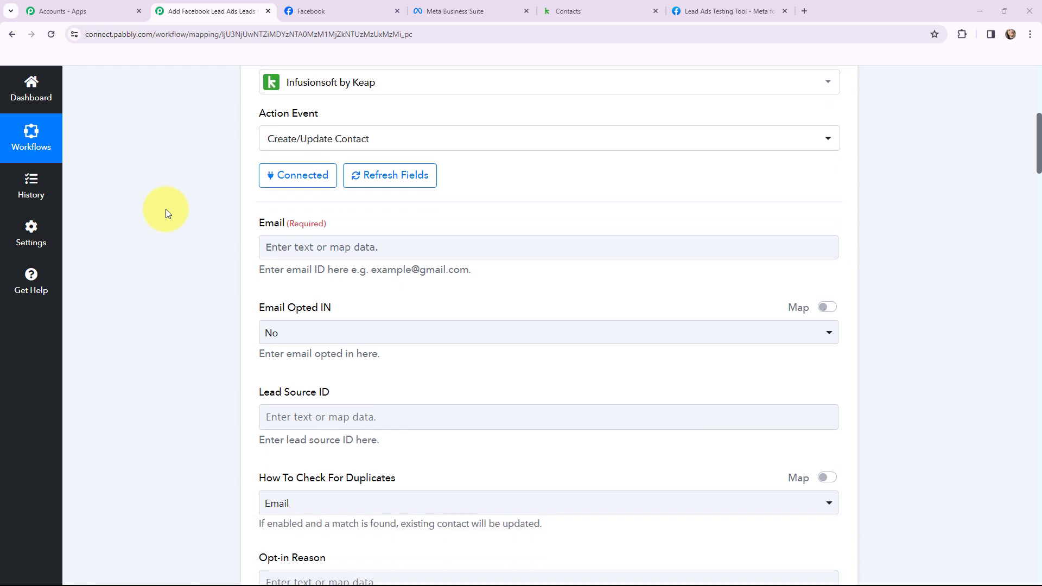
{"action": "left_click", "coordinate": [276, 248]}
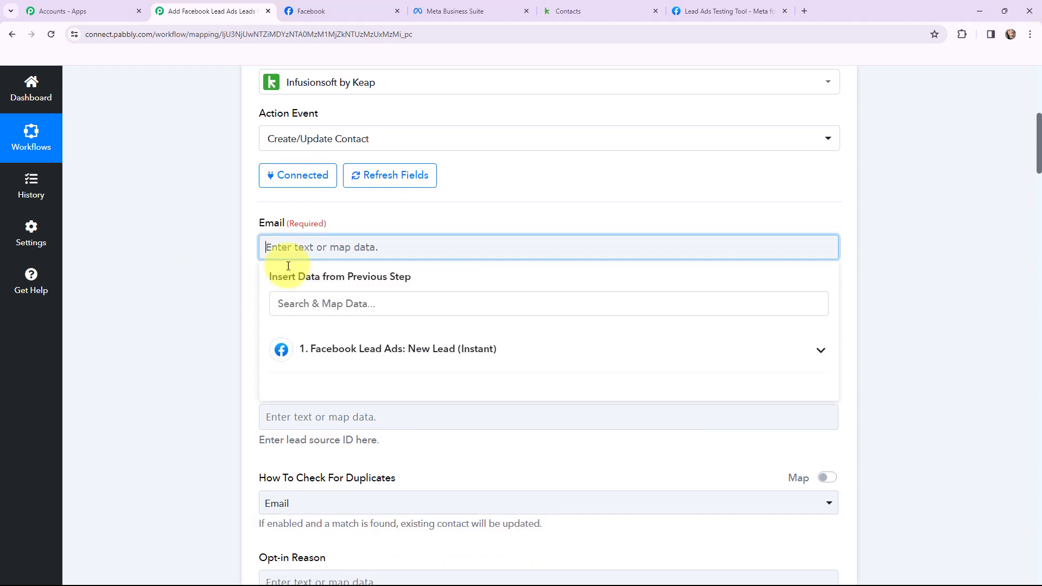
{"action": "left_click", "coordinate": [316, 349]}
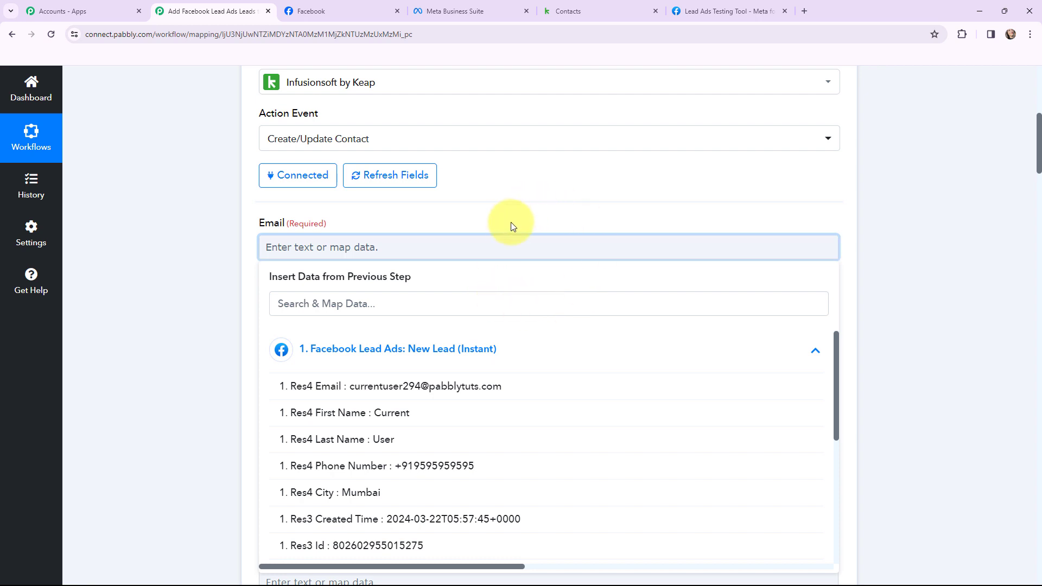
{"action": "left_click", "coordinate": [498, 387]}
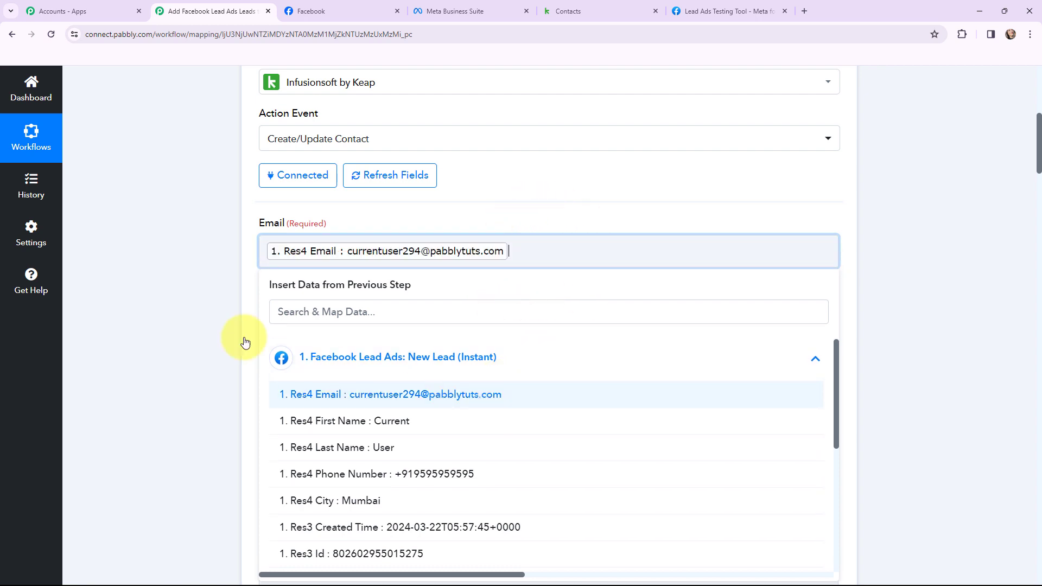
{"action": "left_click", "coordinate": [160, 265]}
Review the Email Opted IN and How To Check For Duplicates options, keeping No and Email selected
{"action": "scroll", "coordinate": [205, 221], "scroll_direction": "down", "scroll_amount": 1}
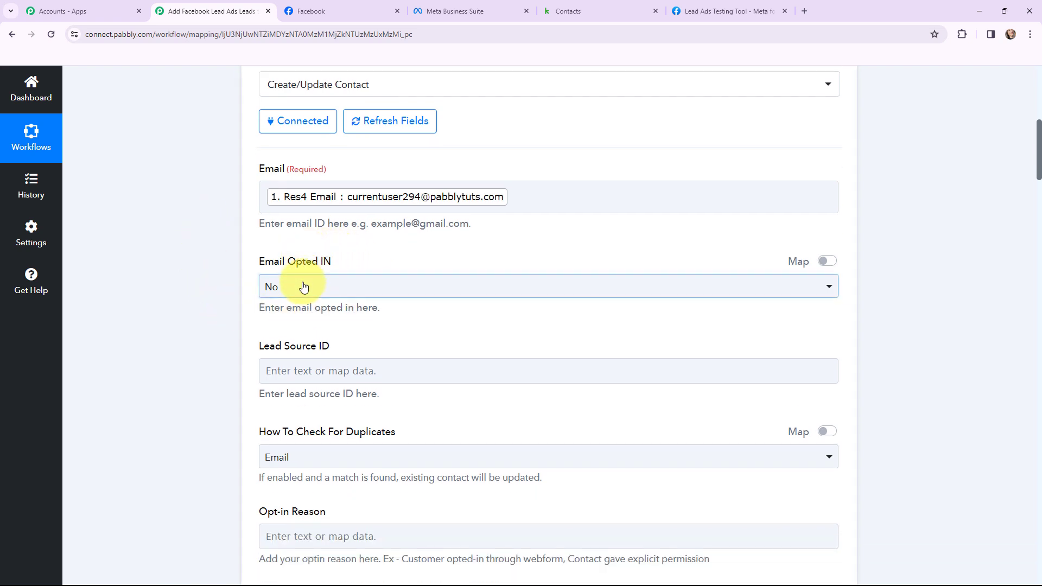
{"action": "left_click", "coordinate": [282, 287]}
{"action": "left_click", "coordinate": [215, 293]}
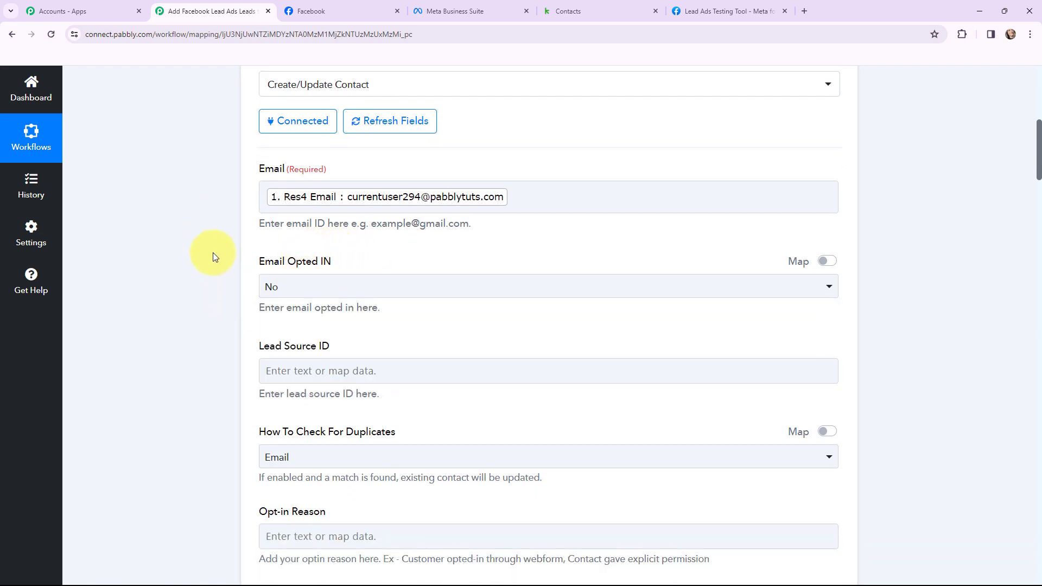
{"action": "scroll", "coordinate": [213, 253], "scroll_direction": "down", "scroll_amount": 2}
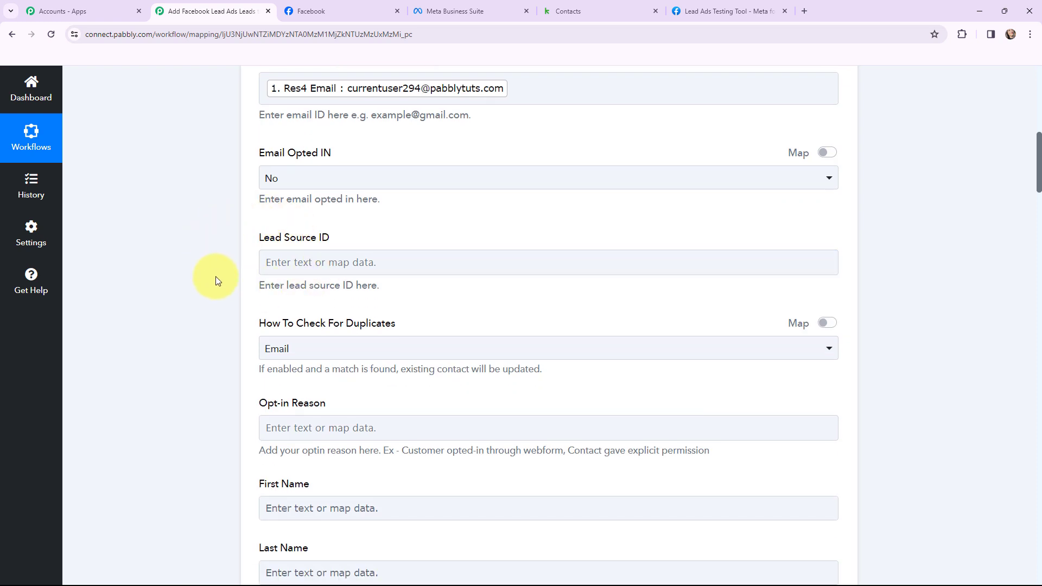
{"action": "scroll", "coordinate": [219, 248], "scroll_direction": "down", "scroll_amount": 2}
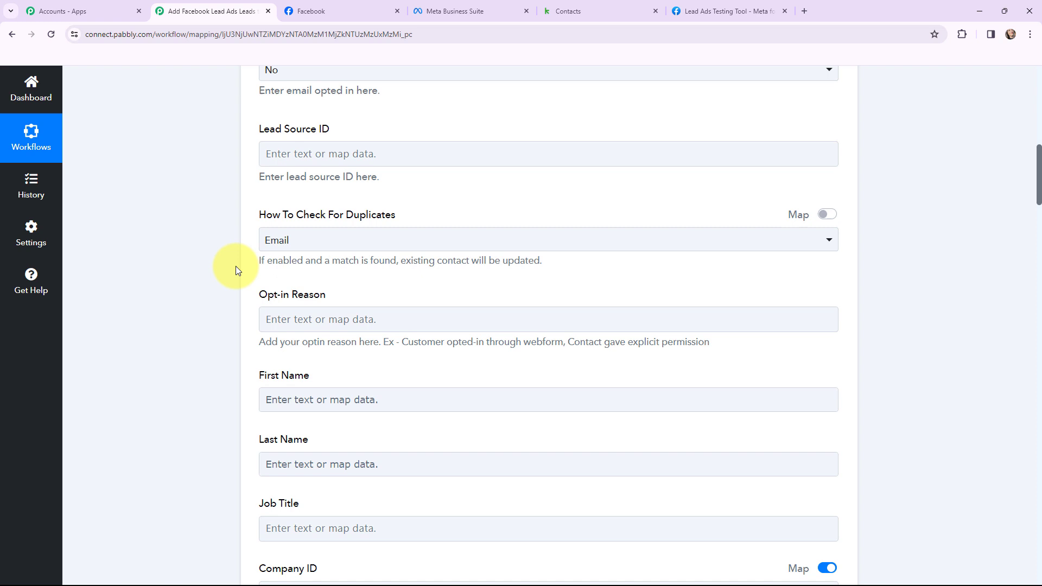
{"action": "left_click", "coordinate": [302, 240]}
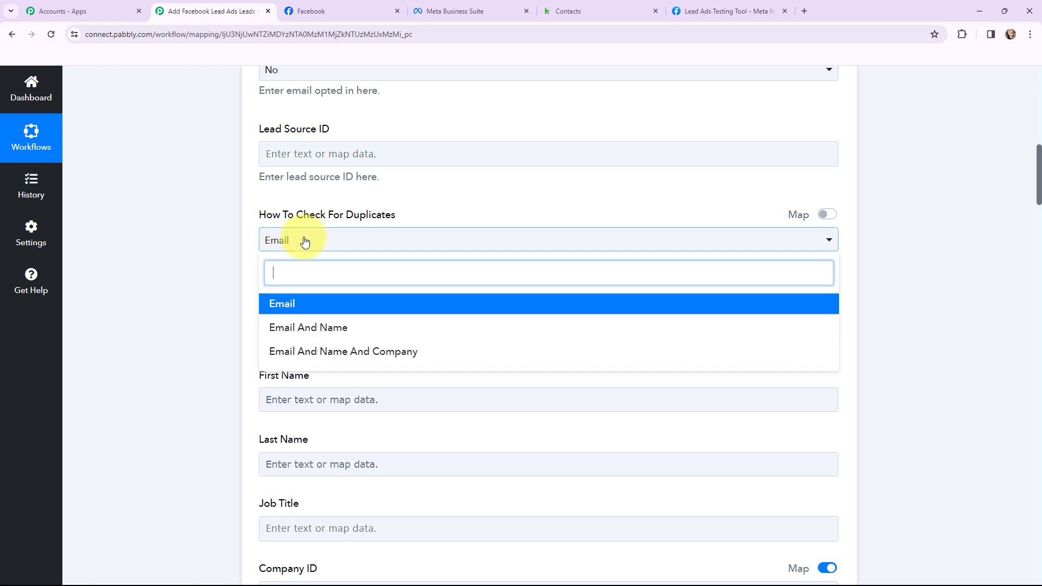
{"action": "left_click", "coordinate": [217, 239]}
Map First Name to Res4 First Name and Last Name to Res4 Last Name from the trigger response
{"action": "scroll", "coordinate": [223, 223], "scroll_direction": "down", "scroll_amount": 3}
{"action": "scroll", "coordinate": [225, 228], "scroll_direction": "down", "scroll_amount": 2}
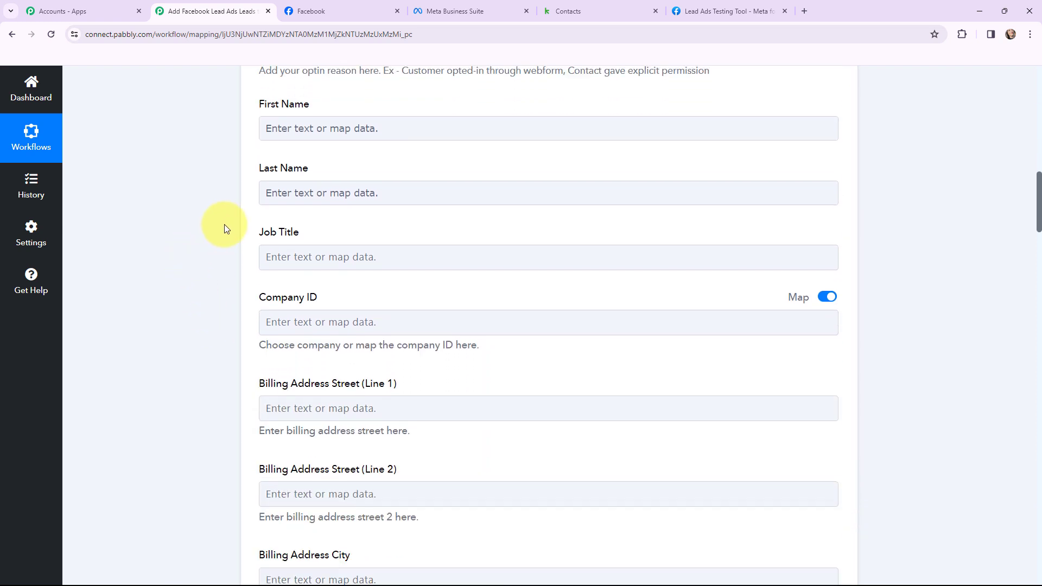
{"action": "left_click", "coordinate": [286, 134]}
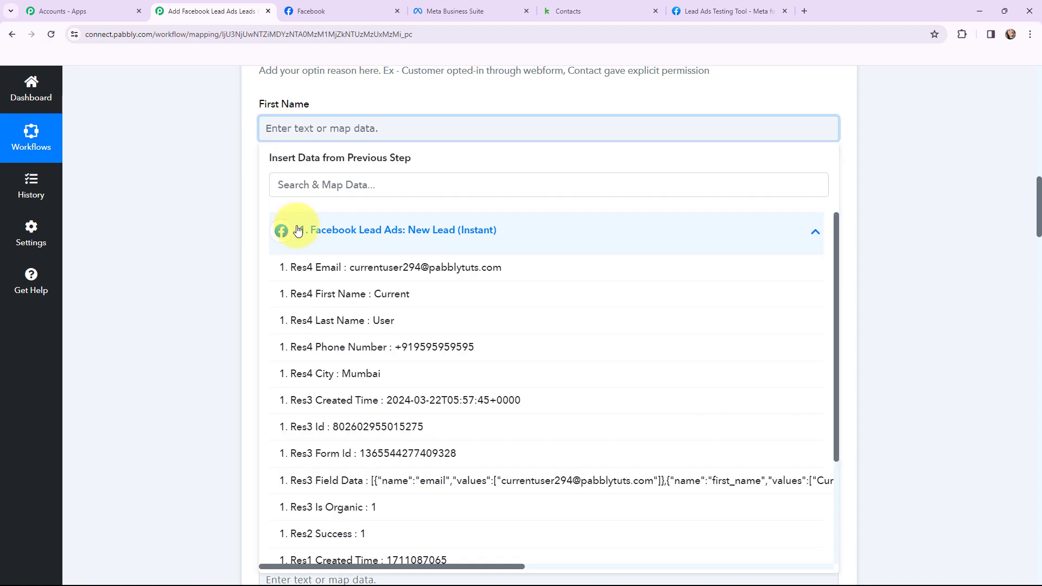
{"action": "left_click", "coordinate": [365, 294]}
{"action": "left_click", "coordinate": [276, 202]}
{"action": "left_click", "coordinate": [302, 301]}
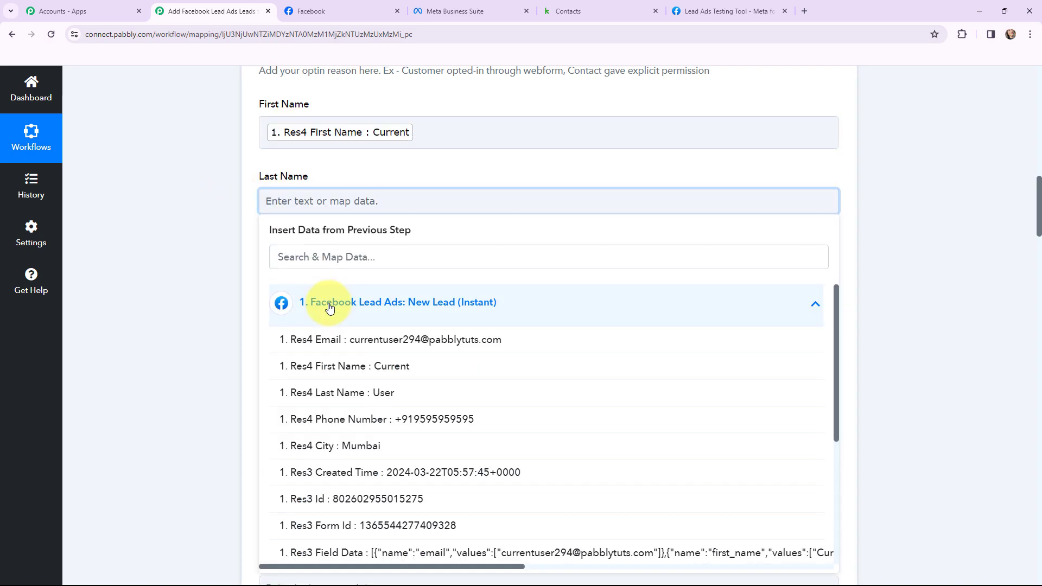
{"action": "left_click", "coordinate": [456, 395]}
{"action": "left_click", "coordinate": [199, 197]}
Map the Phone1 field to Res4 Phone Number from the trigger, leaving the job title, company and address fields empty
{"action": "scroll", "coordinate": [200, 196], "scroll_direction": "down", "scroll_amount": 1}
{"action": "scroll", "coordinate": [200, 196], "scroll_direction": "down", "scroll_amount": 9}
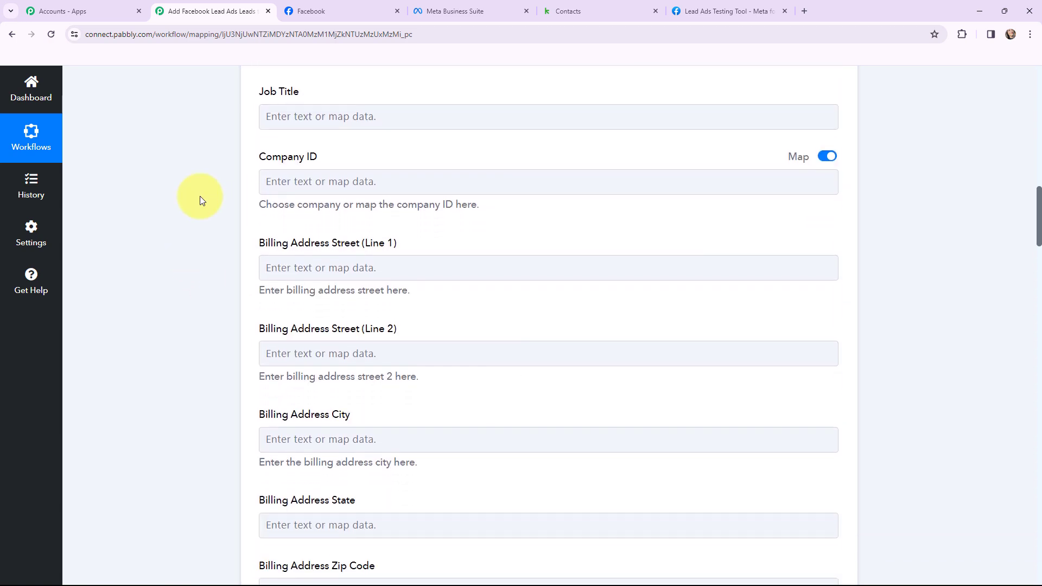
{"action": "scroll", "coordinate": [199, 197], "scroll_direction": "down", "scroll_amount": 7}
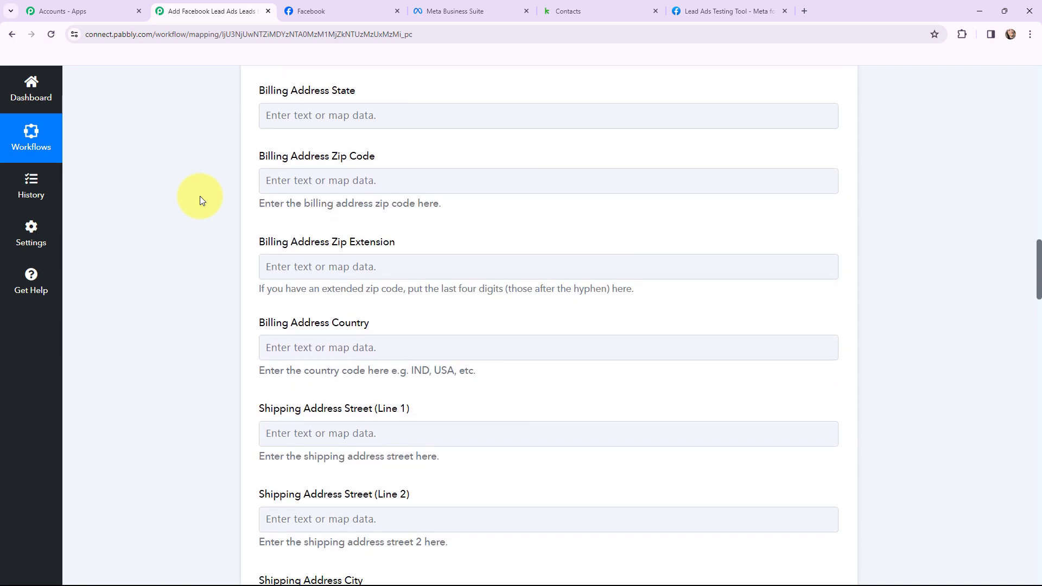
{"action": "scroll", "coordinate": [200, 196], "scroll_direction": "down", "scroll_amount": 3}
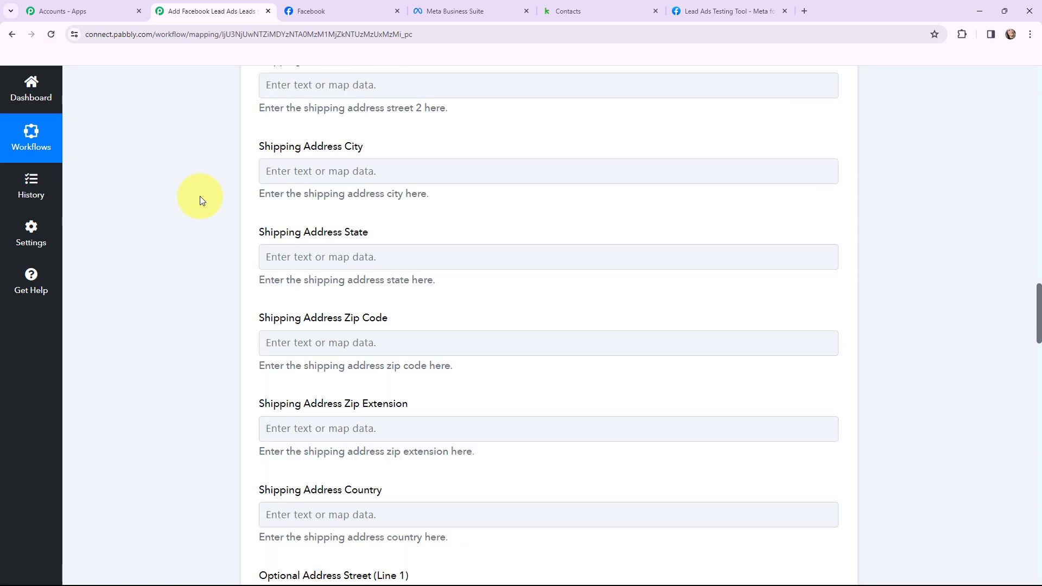
{"action": "scroll", "coordinate": [200, 197], "scroll_direction": "down", "scroll_amount": 3}
{"action": "scroll", "coordinate": [199, 196], "scroll_direction": "up", "scroll_amount": 20}
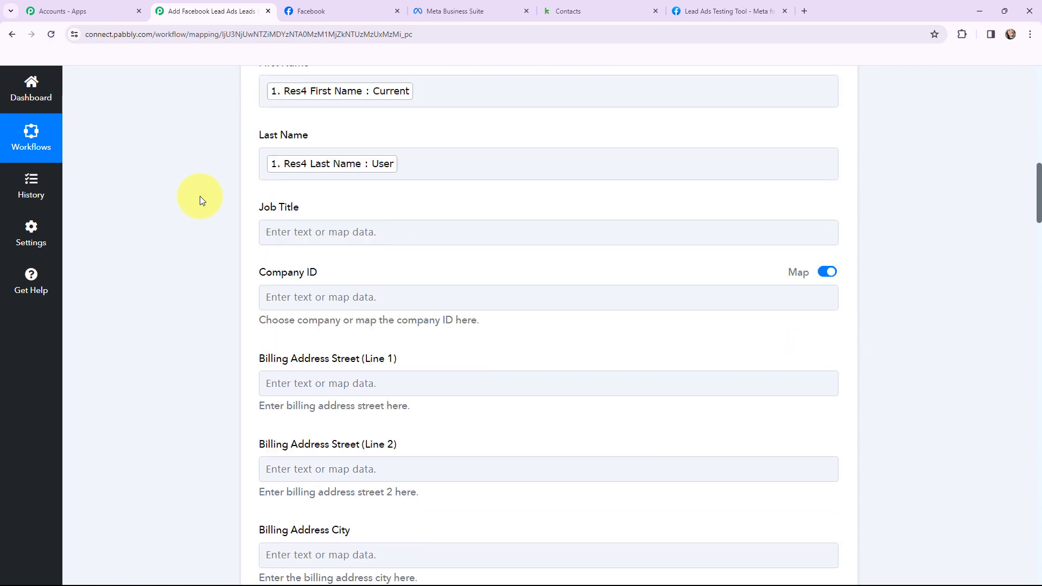
{"action": "scroll", "coordinate": [200, 196], "scroll_direction": "down", "scroll_amount": 13}
{"action": "scroll", "coordinate": [201, 200], "scroll_direction": "down", "scroll_amount": 14}
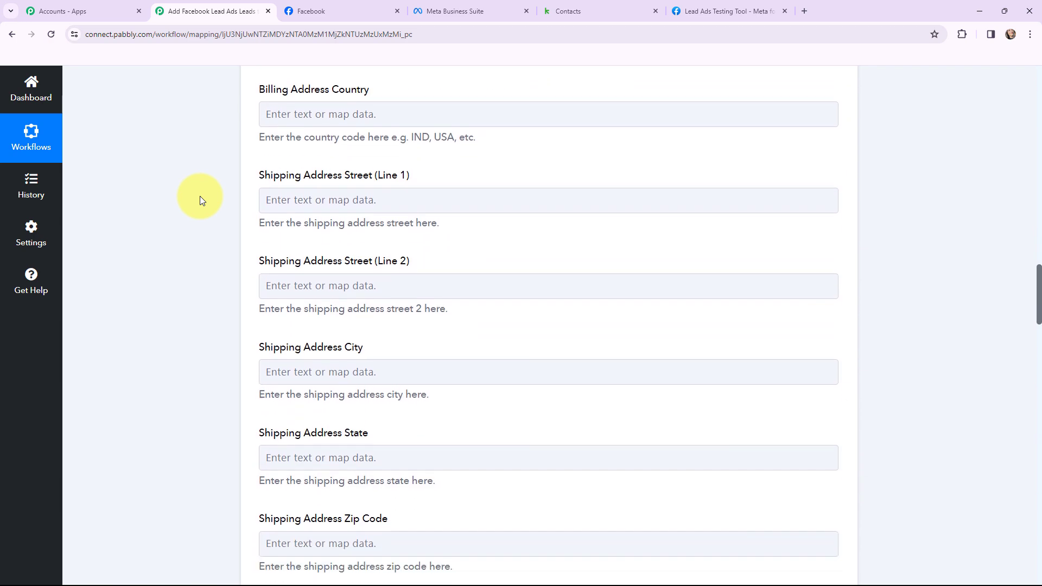
{"action": "scroll", "coordinate": [200, 200], "scroll_direction": "down", "scroll_amount": 5}
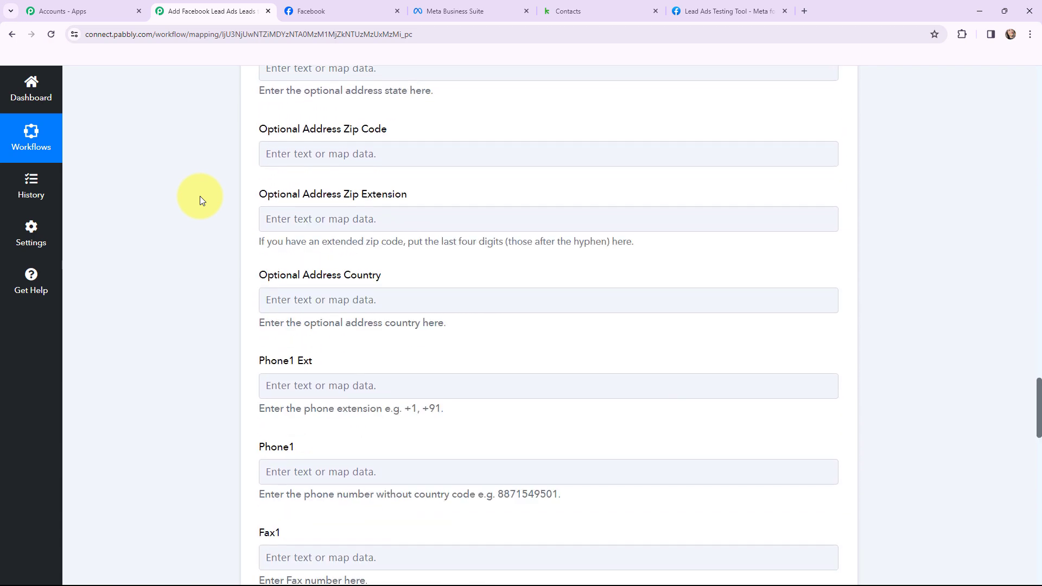
{"action": "scroll", "coordinate": [201, 200], "scroll_direction": "down", "scroll_amount": 3}
{"action": "scroll", "coordinate": [200, 196], "scroll_direction": "down", "scroll_amount": 2}
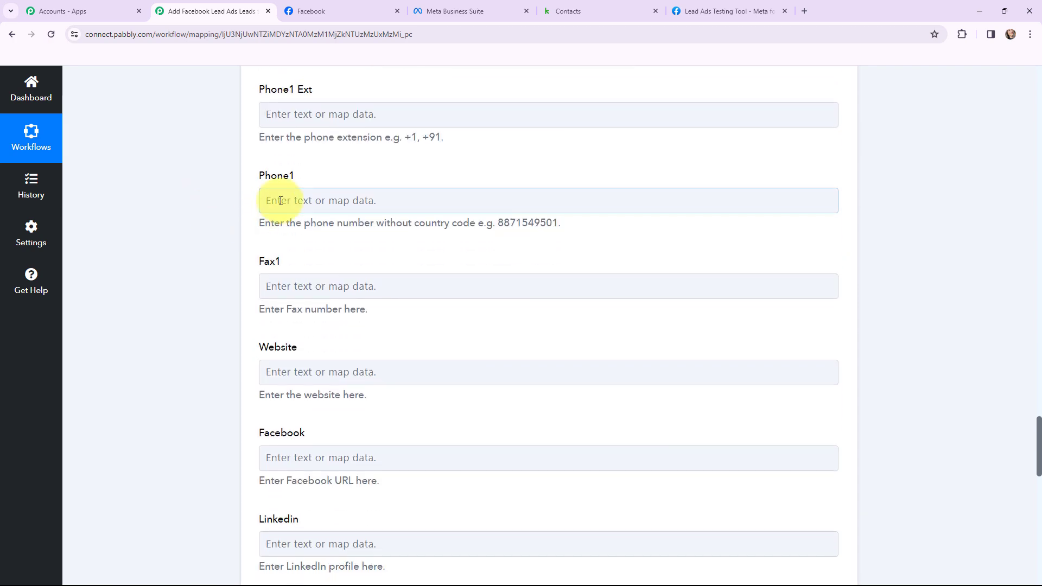
{"action": "left_click", "coordinate": [279, 201]}
{"action": "left_click", "coordinate": [317, 321]}
{"action": "left_click", "coordinate": [380, 423]}
{"action": "left_click", "coordinate": [128, 313]}
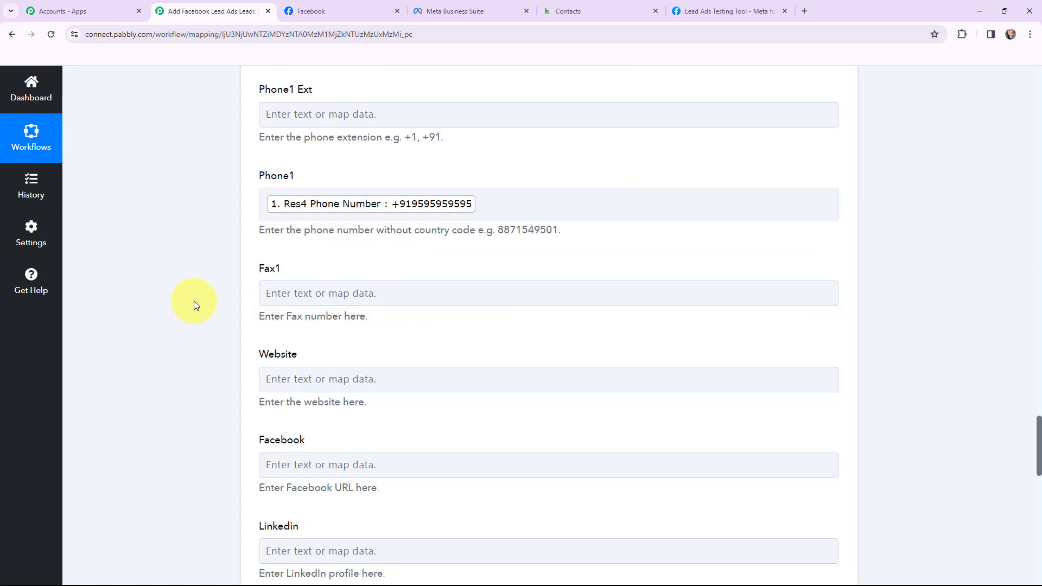
Save the Keap action with its mapped fields, send a test request and check the response received
{"action": "scroll", "coordinate": [194, 302], "scroll_direction": "up", "scroll_amount": 17}
{"action": "scroll", "coordinate": [194, 300], "scroll_direction": "up", "scroll_amount": 20}
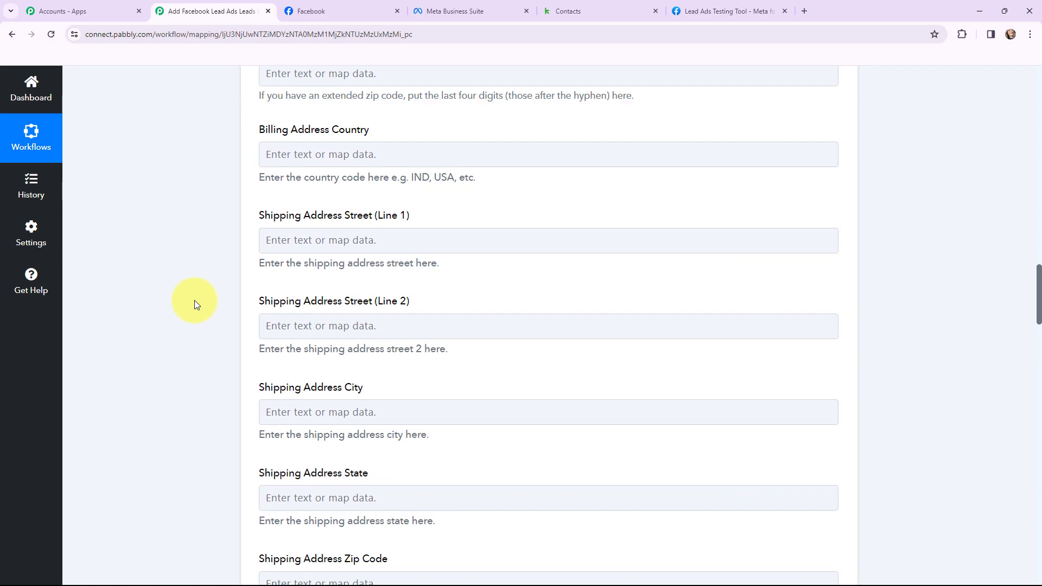
{"action": "scroll", "coordinate": [194, 301], "scroll_direction": "up", "scroll_amount": 4}
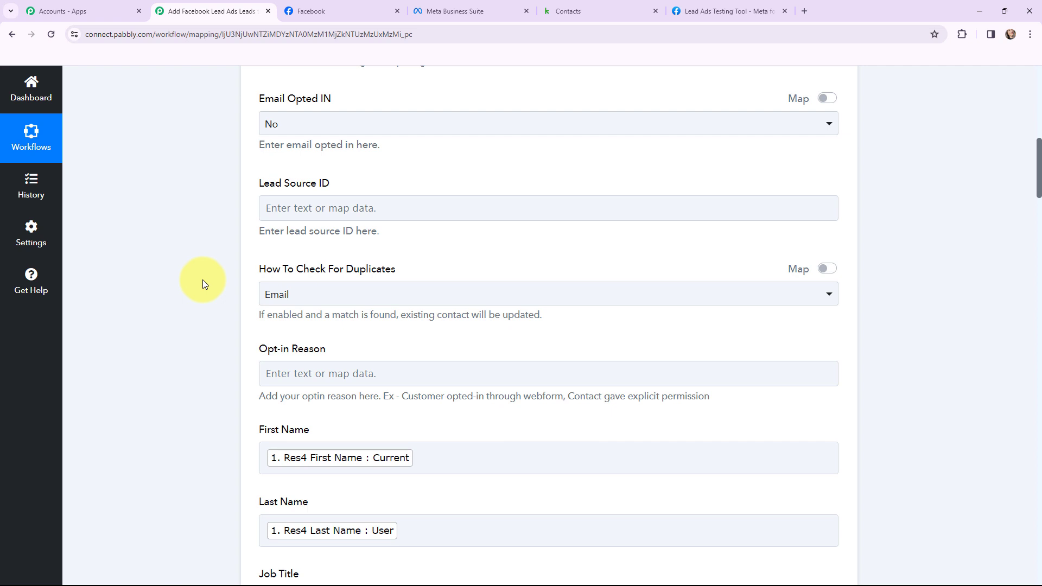
{"action": "scroll", "coordinate": [203, 279], "scroll_direction": "down", "scroll_amount": 15}
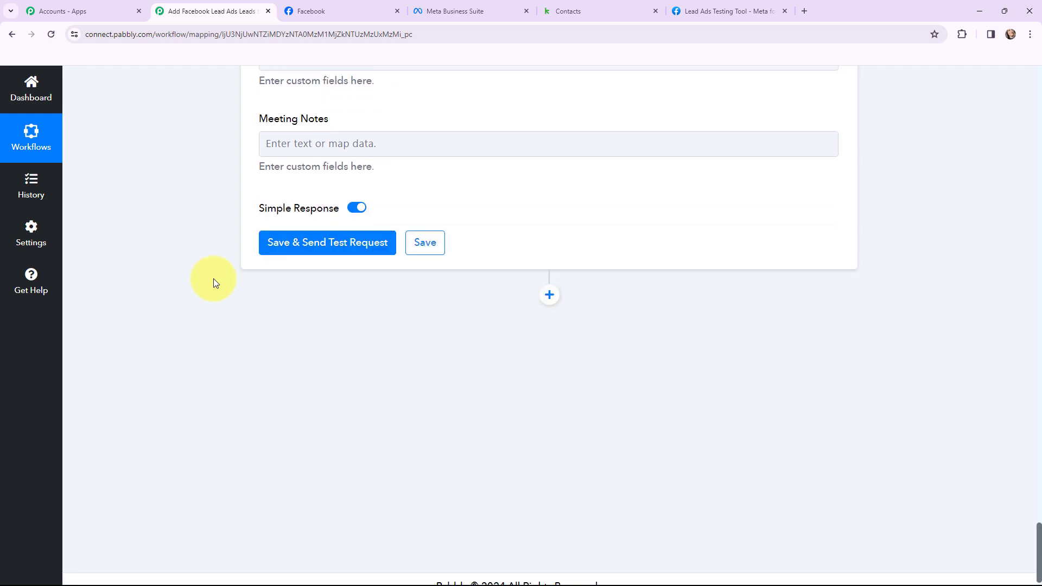
{"action": "left_click", "coordinate": [337, 247]}
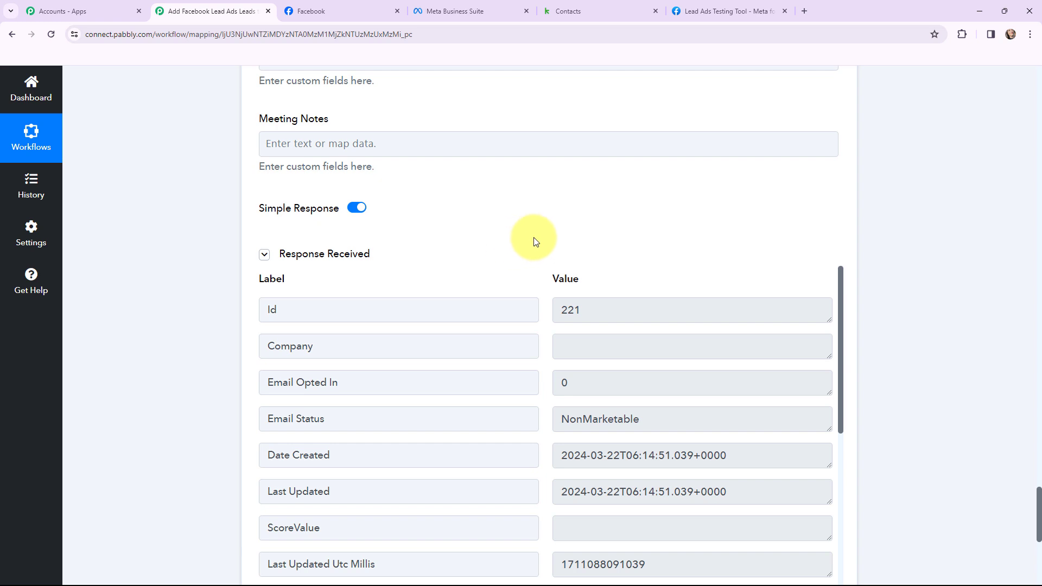
{"action": "scroll", "coordinate": [535, 242], "scroll_direction": "down", "scroll_amount": 3}
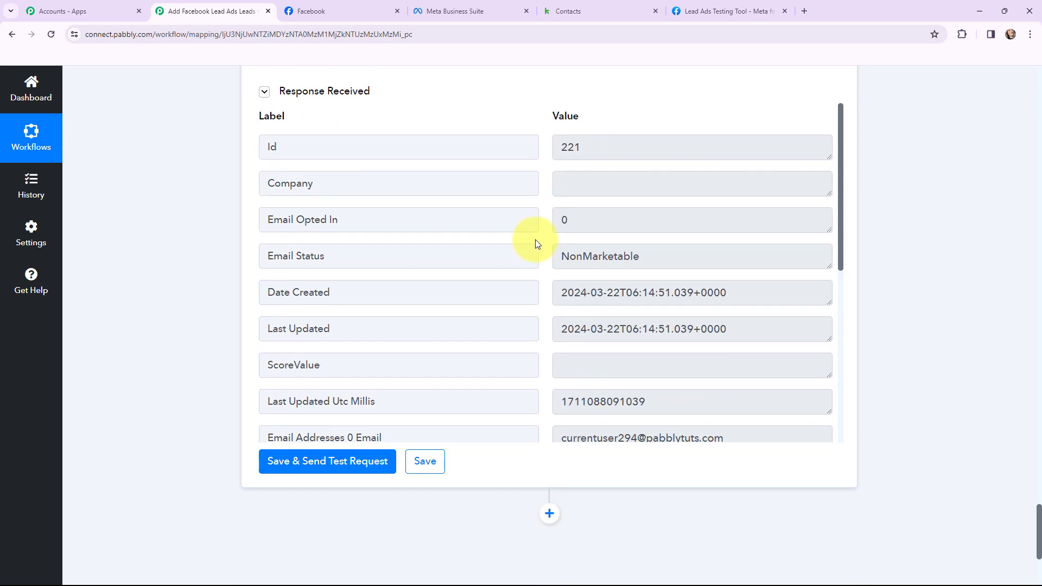